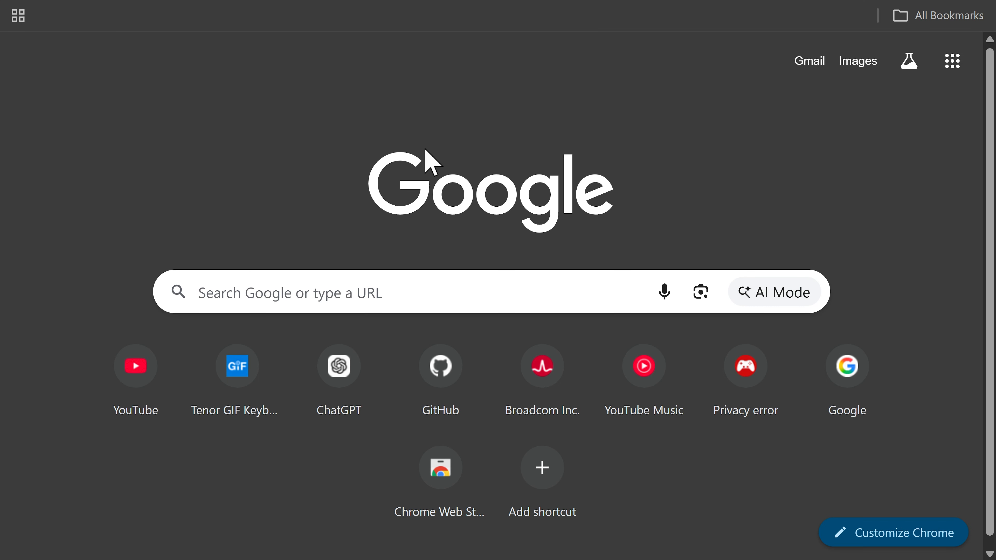
Step: Search Google for "ubuntu download" and open the Download Ubuntu Desktop page
{"action": "left_click", "coordinate": [311, 272]}
{"action": "type", "text": "ubuntu downl"}
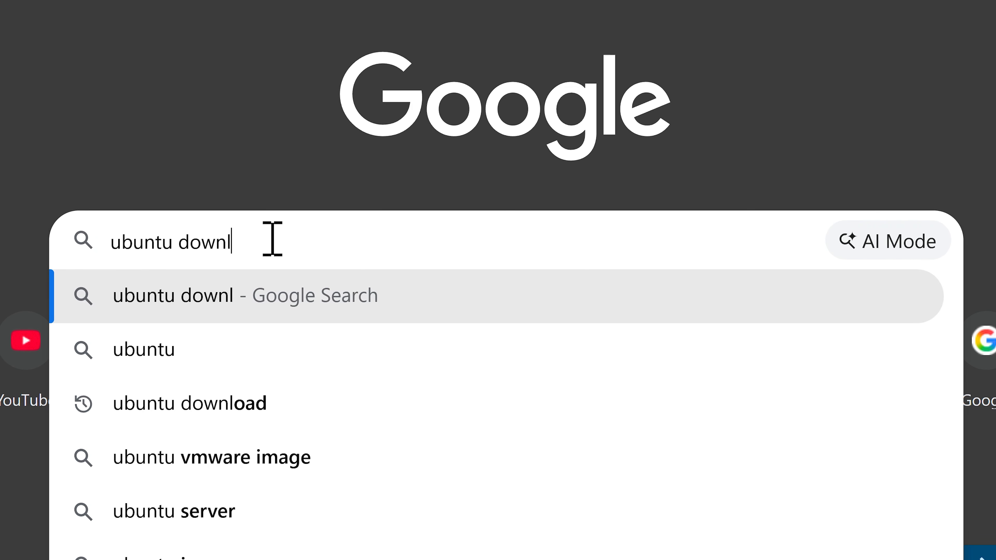
{"action": "type", "text": "oad"}
{"action": "key", "text": "Return"}
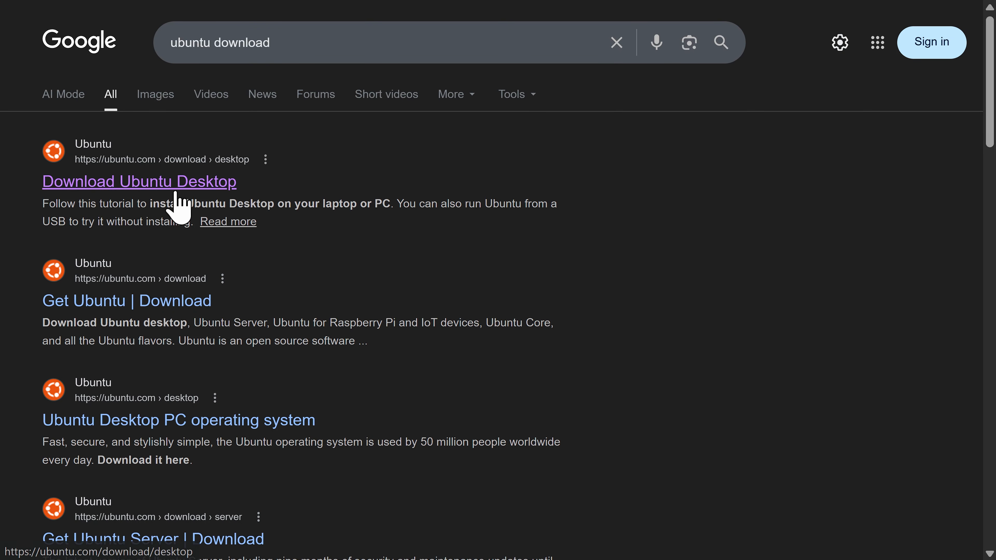
{"action": "left_click", "coordinate": [235, 184]}
Step: Compare the Ubuntu 24.04.4 LTS and Ubuntu 25.10 releases and read the LTS support description on the downloads page
{"action": "scroll", "coordinate": [171, 194], "scroll_direction": "down", "scroll_amount": 4}
{"action": "left_click_drag", "start_coordinate": [17, 193], "coordinate": [378, 187]}
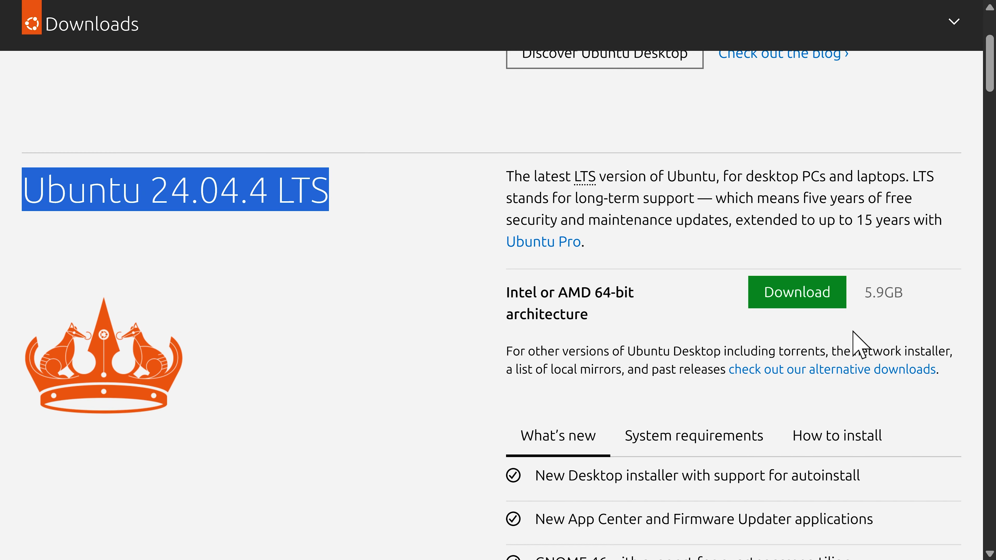
{"action": "left_click", "coordinate": [104, 220]}
{"action": "left_click_drag", "start_coordinate": [17, 193], "coordinate": [341, 193]}
{"action": "scroll", "coordinate": [398, 336], "scroll_direction": "down", "scroll_amount": 8}
{"action": "left_click_drag", "start_coordinate": [14, 166], "coordinate": [280, 167]}
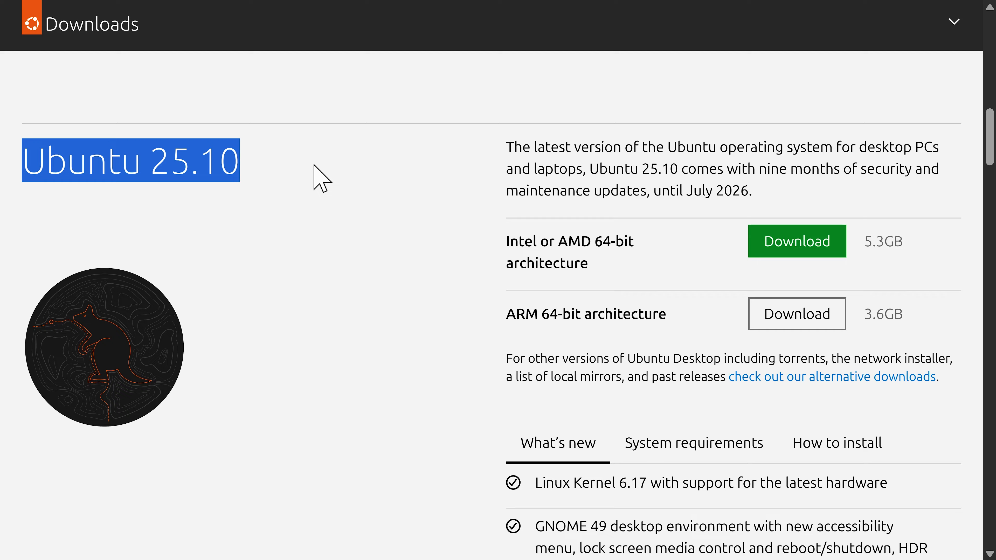
{"action": "scroll", "coordinate": [573, 202], "scroll_direction": "up", "scroll_amount": 8}
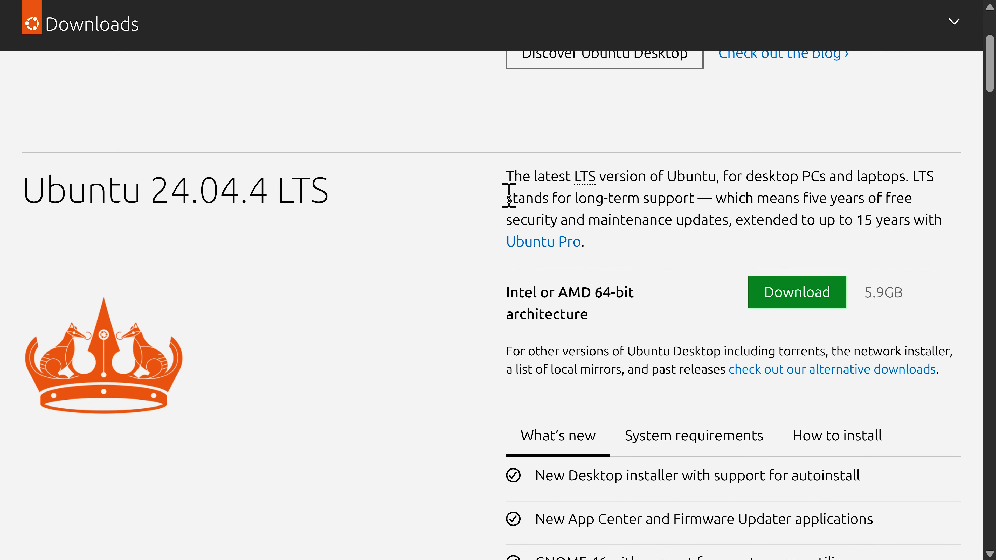
{"action": "left_click_drag", "start_coordinate": [508, 173], "coordinate": [957, 236]}
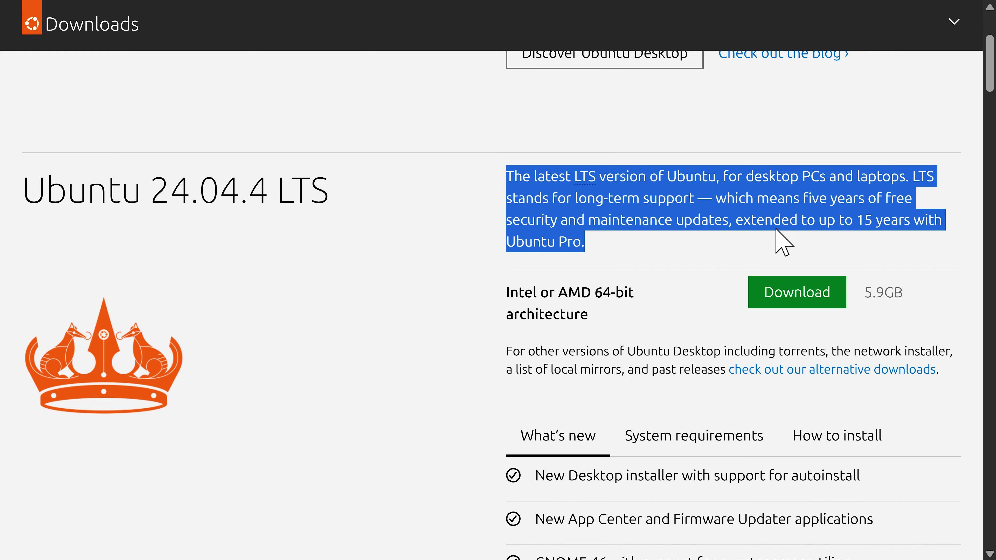
Step: Exit the full-screen view and check the Ubuntu ISO in the browser's recent download history
{"action": "scroll", "coordinate": [782, 242], "scroll_direction": "up", "scroll_amount": 4}
{"action": "key", "text": "F11"}
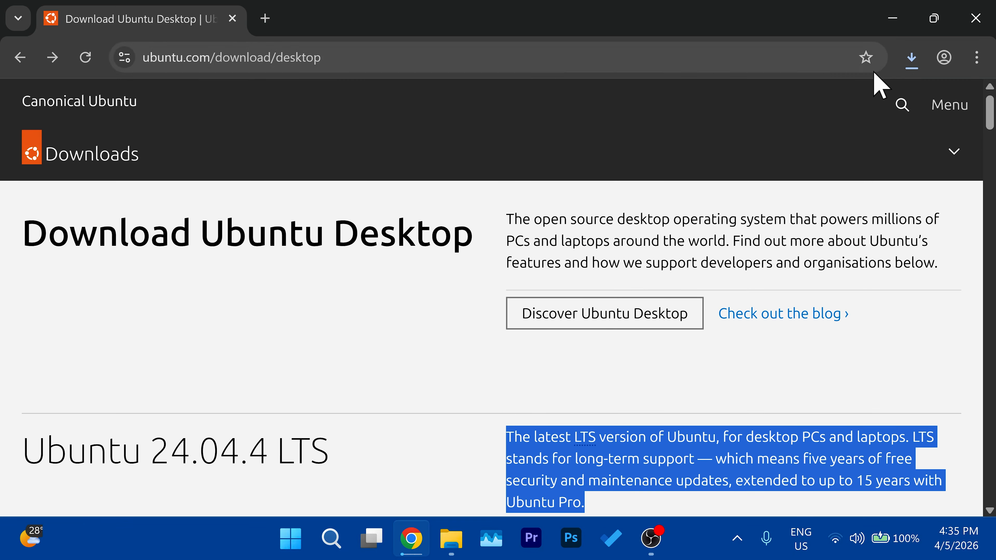
{"action": "left_click", "coordinate": [908, 55]}
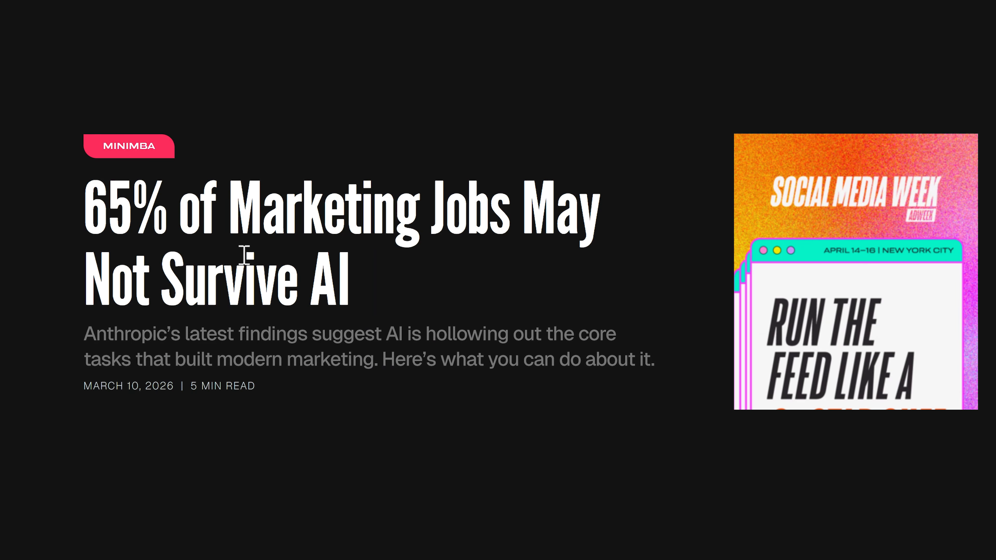
Step: In File Explorer, move ubuntu-24.04.4-desktop-amd64.iso from Downloads to the D: drive's 04 SOFTWARE\SYSTEM IMAGES folder
{"action": "left_click_drag", "start_coordinate": [84, 182], "coordinate": [422, 318]}
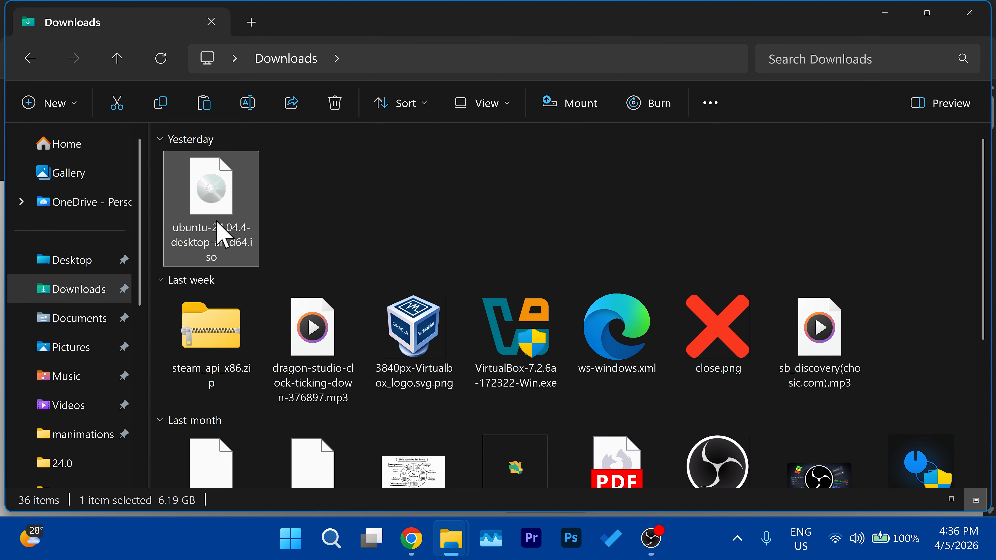
{"action": "right_click", "coordinate": [221, 199]}
{"action": "left_click", "coordinate": [257, 28]}
{"action": "scroll", "coordinate": [108, 328], "scroll_direction": "down", "scroll_amount": 5}
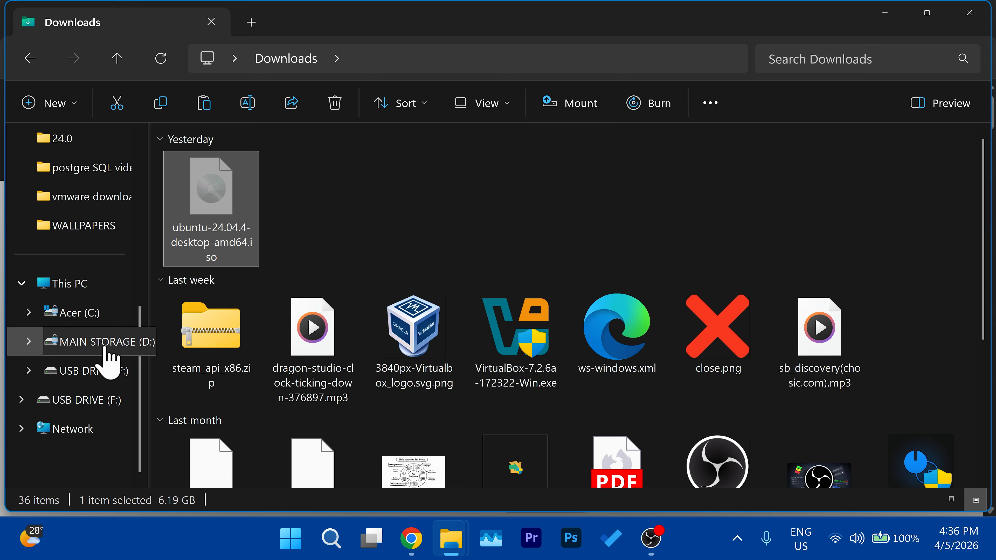
{"action": "left_click", "coordinate": [104, 347]}
{"action": "right_click", "coordinate": [333, 304]}
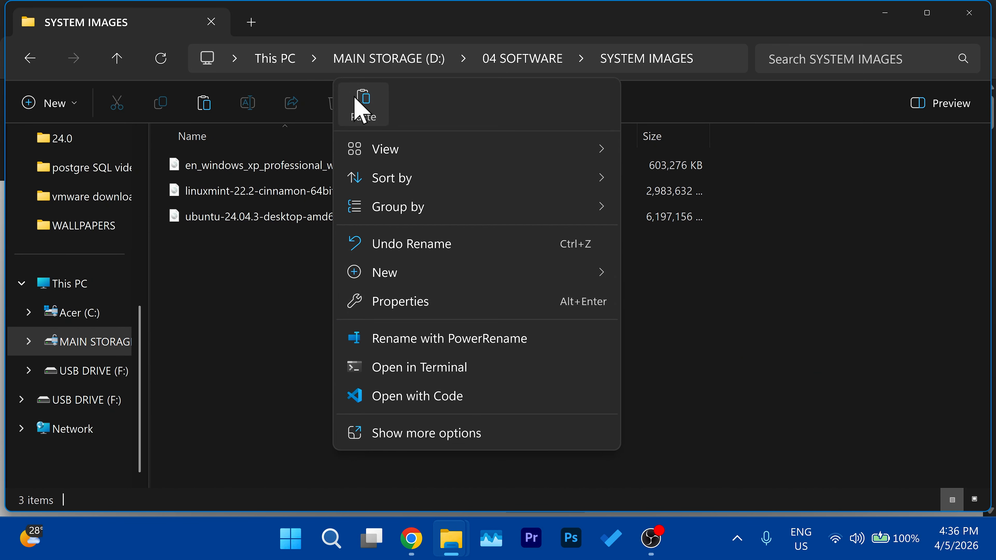
{"action": "left_click", "coordinate": [360, 98]}
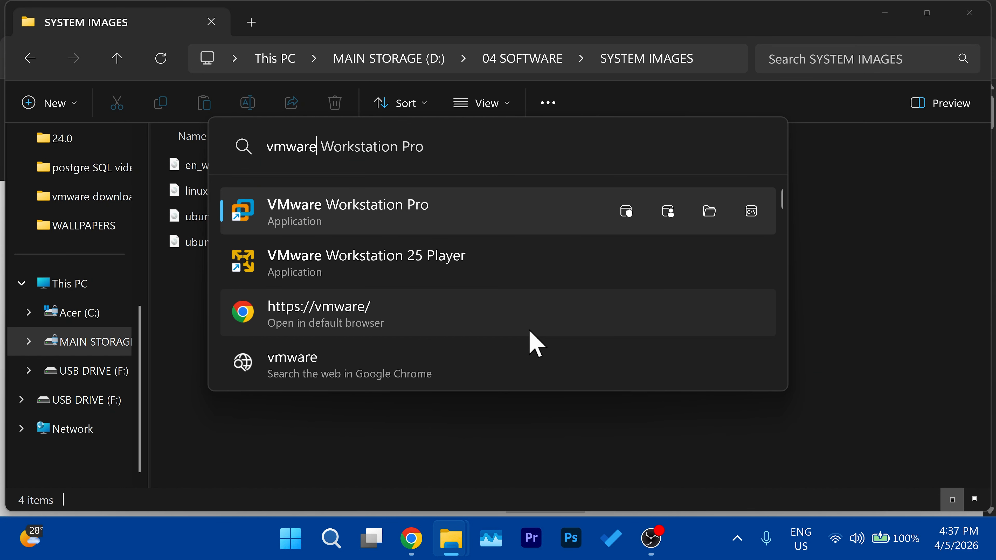
Step: Launch VMware Workstation Pro and start a new virtual machine with the Custom (advanced) configuration and the preselected hardware compatibility
{"action": "left_click", "coordinate": [433, 221]}
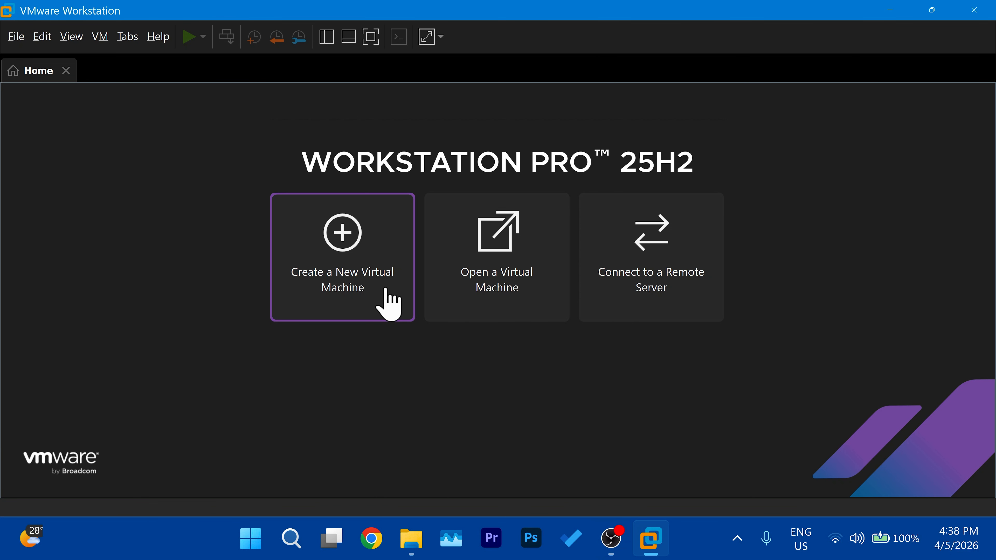
{"action": "left_click", "coordinate": [388, 304]}
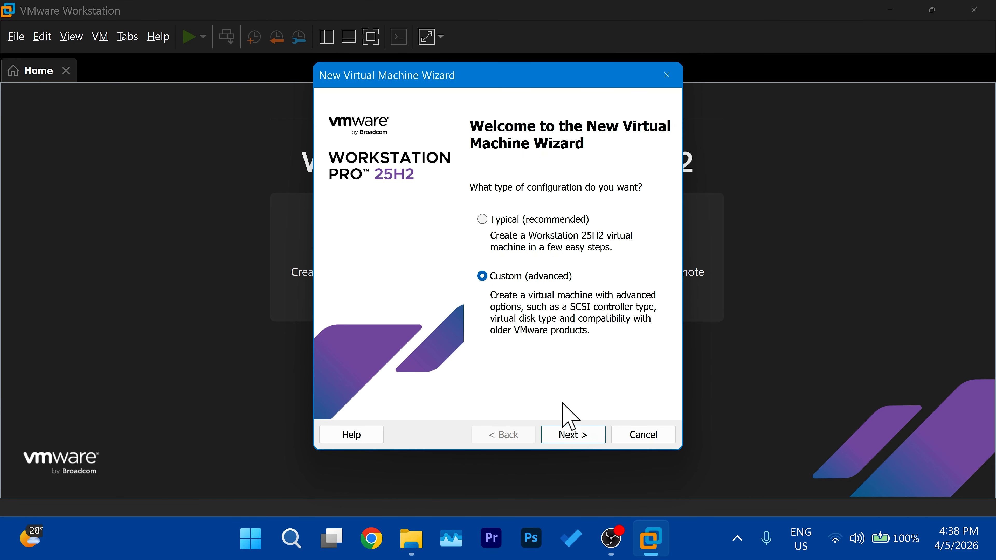
{"action": "left_click", "coordinate": [572, 436]}
{"action": "left_click", "coordinate": [572, 435]}
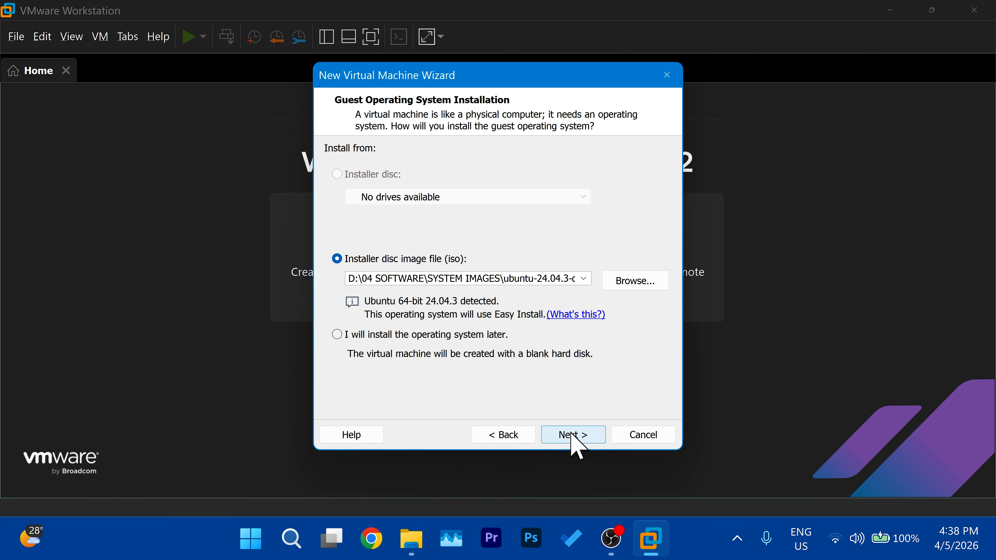
Step: Choose ubuntu-24.04.4-desktop-amd64.iso from the SYSTEM IMAGES folder as the installer disc image
{"action": "left_click", "coordinate": [638, 280]}
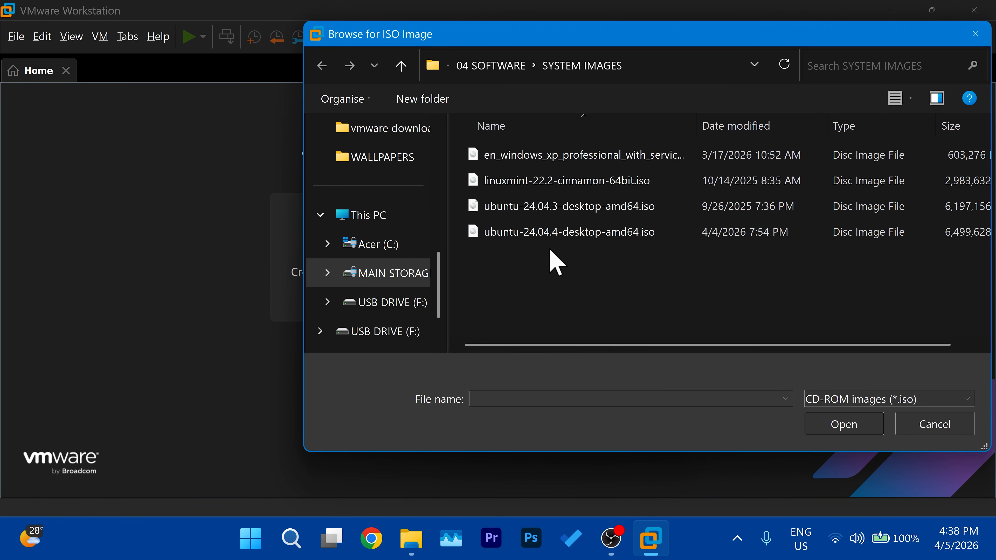
{"action": "left_click", "coordinate": [564, 231]}
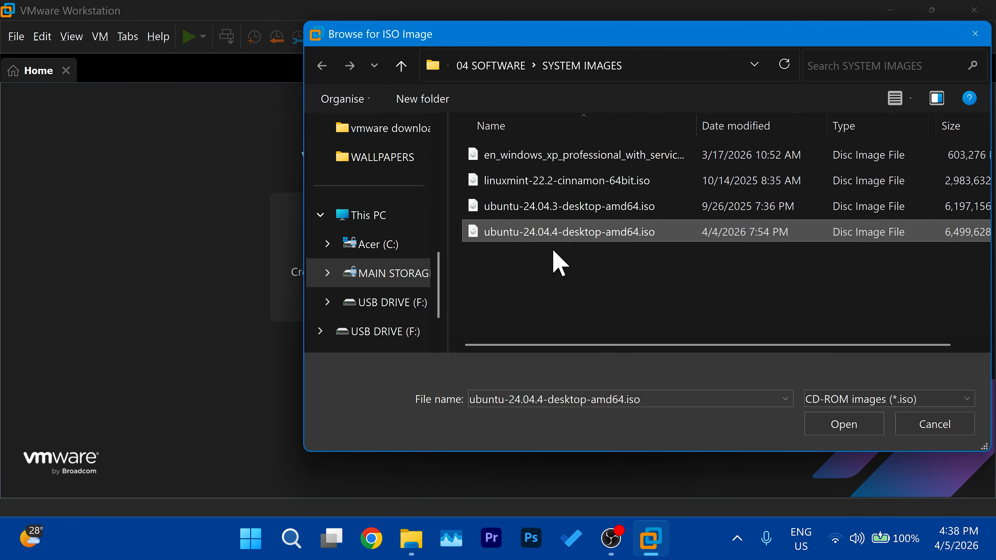
{"action": "left_click", "coordinate": [843, 424]}
{"action": "left_click", "coordinate": [575, 435]}
Step: Fill in the Easy Install full name, user name, password and password confirmation, and continue
{"action": "type", "text": "VECTORM"}
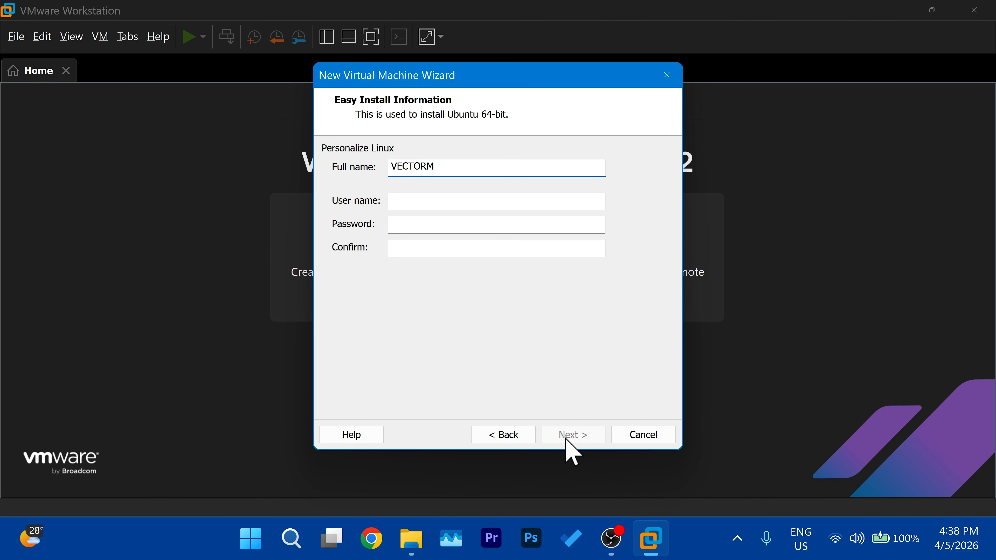
{"action": "key", "text": "Tab"}
{"action": "left_click", "coordinate": [414, 228]}
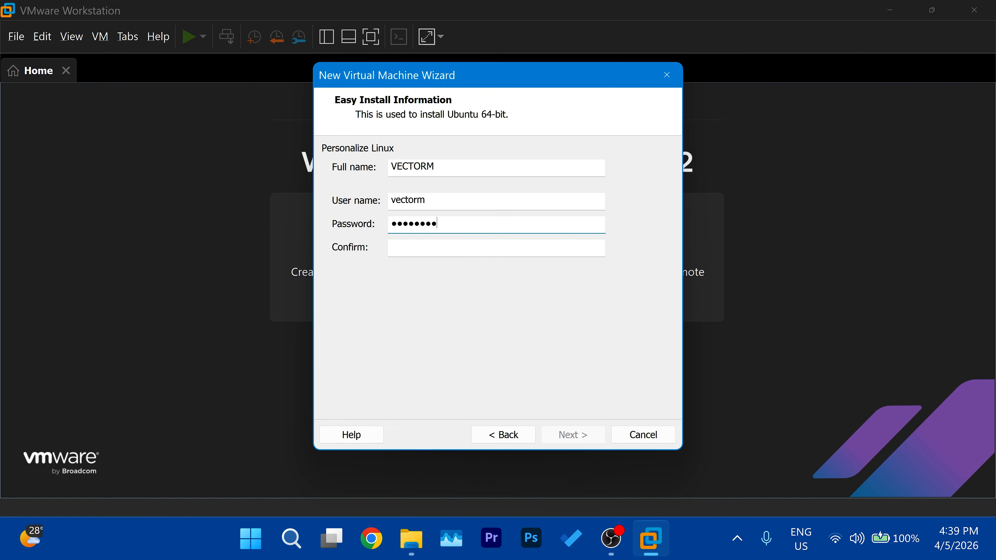
{"action": "key", "text": "Tab"}
{"action": "type", "text": "•••••"}
{"action": "left_click", "coordinate": [577, 436]}
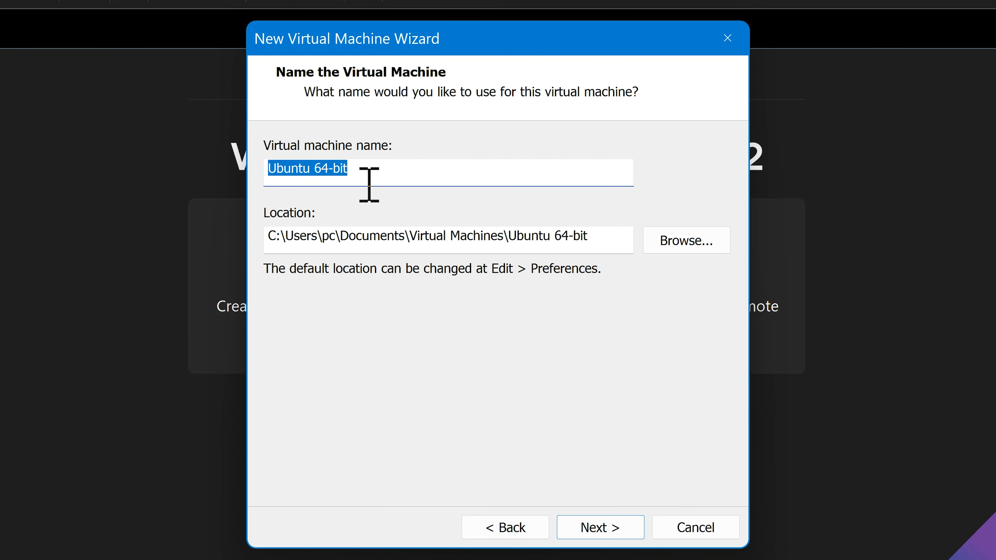
Step: Keep the virtual machine name Ubuntu 64-bit and its location C:\Users\pc\Documents\Virtual Machines\Ubuntu 64-bit, and continue
{"action": "left_click_drag", "start_coordinate": [404, 172], "coordinate": [316, 172]}
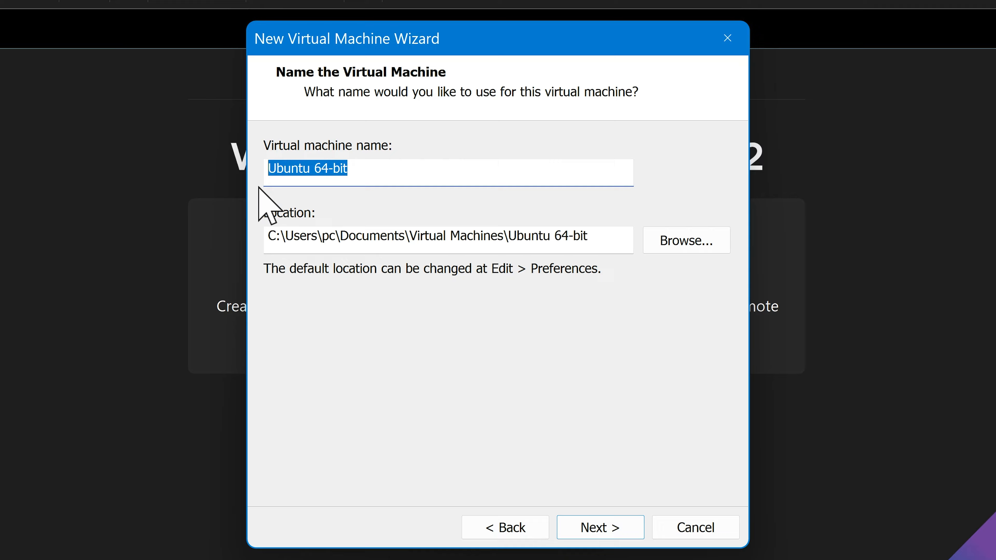
{"action": "left_click", "coordinate": [387, 237]}
{"action": "left_click_drag", "start_coordinate": [577, 242], "coordinate": [267, 236]}
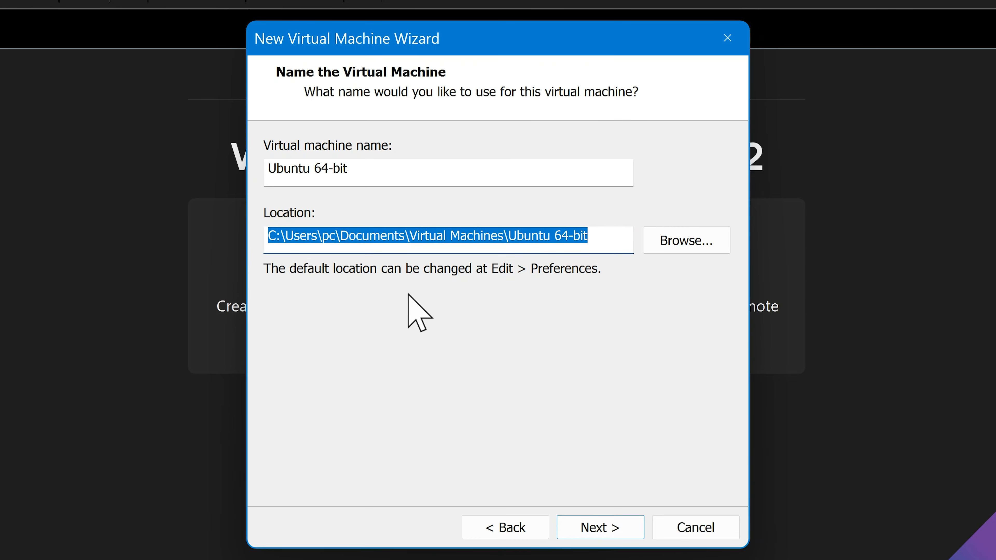
{"action": "left_click_drag", "start_coordinate": [602, 246], "coordinate": [136, 244]}
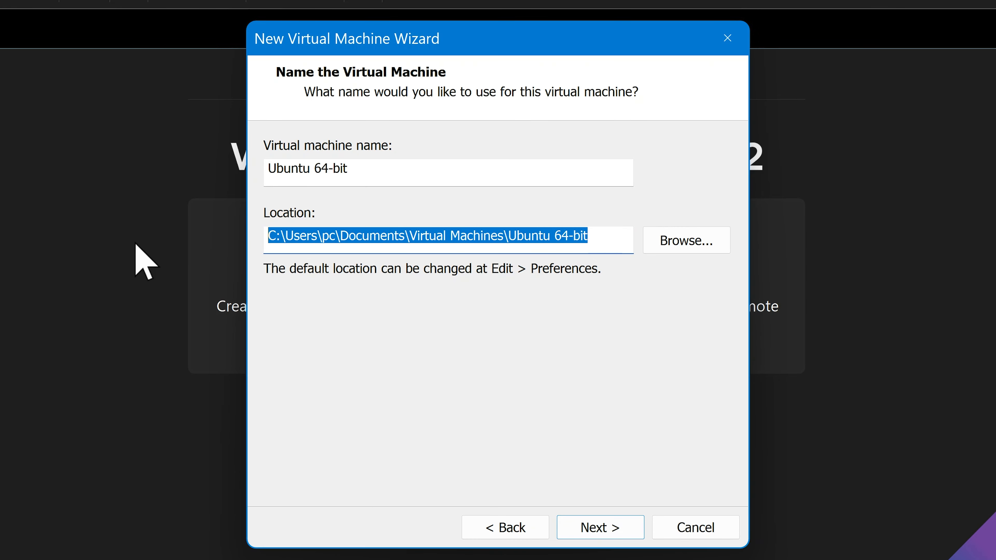
{"action": "left_click", "coordinate": [624, 536]}
Step: Switch to the Ubuntu download page in Chrome and review the processor, memory and disk space requirements
{"action": "left_click", "coordinate": [370, 546]}
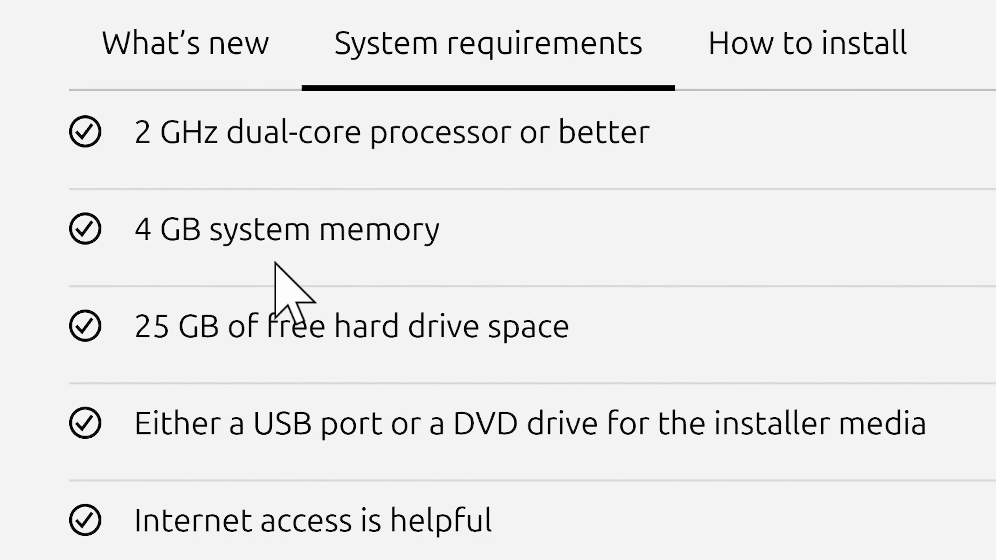
{"action": "left_click_drag", "start_coordinate": [134, 131], "coordinate": [696, 153]}
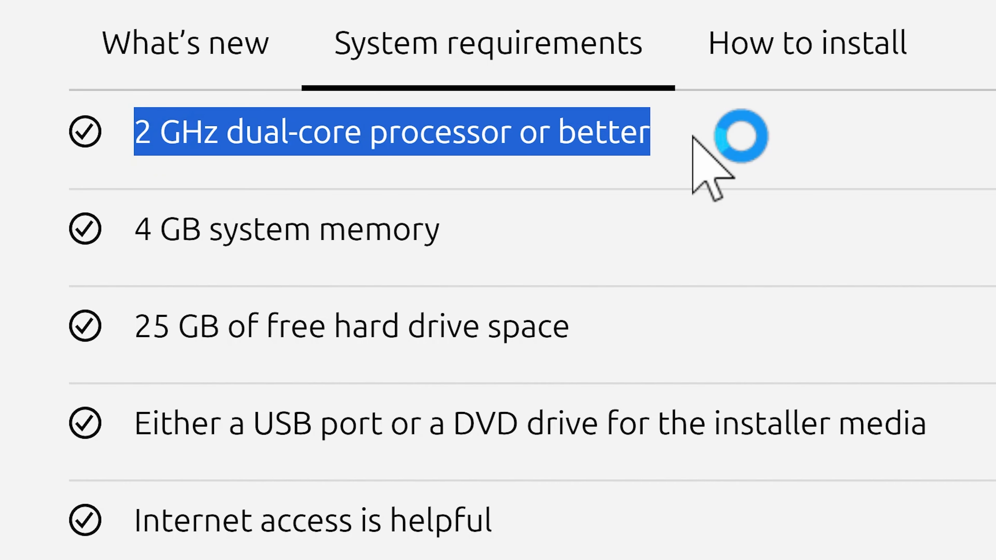
{"action": "left_click_drag", "start_coordinate": [133, 231], "coordinate": [540, 233]}
{"action": "left_click_drag", "start_coordinate": [71, 338], "coordinate": [680, 319]}
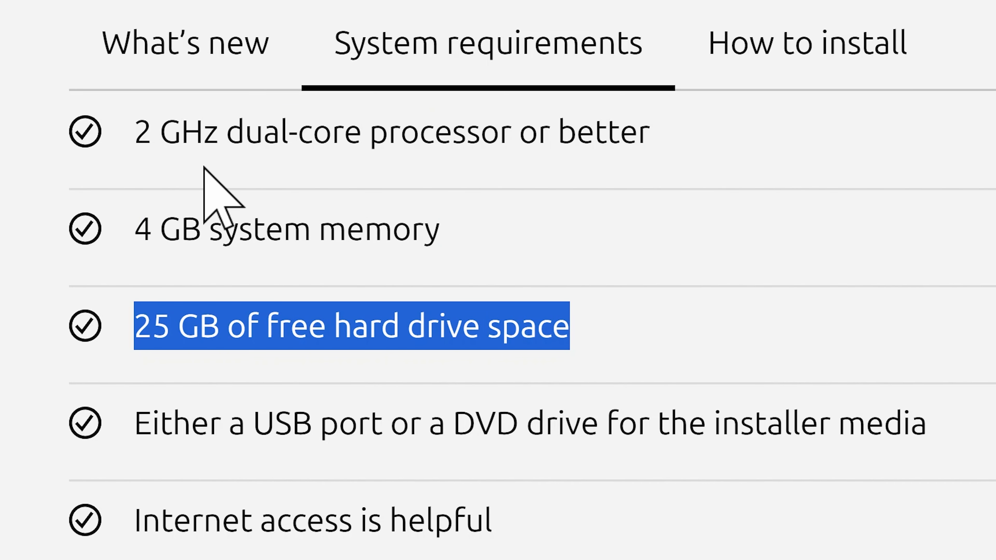
{"action": "left_click_drag", "start_coordinate": [137, 129], "coordinate": [746, 320]}
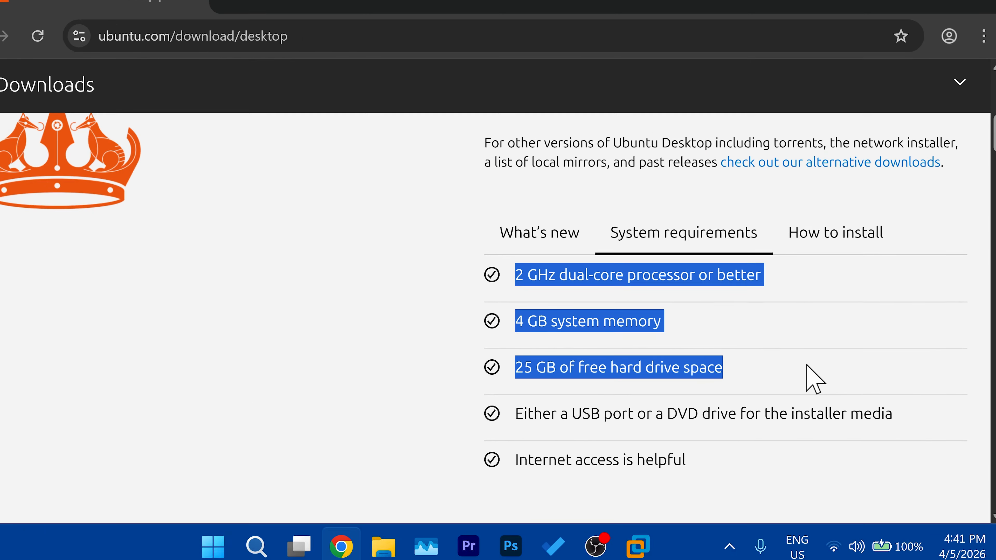
Step: Return to VMware Workstation, set 2 cores per processor, and accept the configuration after checking the host's CPU details
{"action": "left_click", "coordinate": [651, 538]}
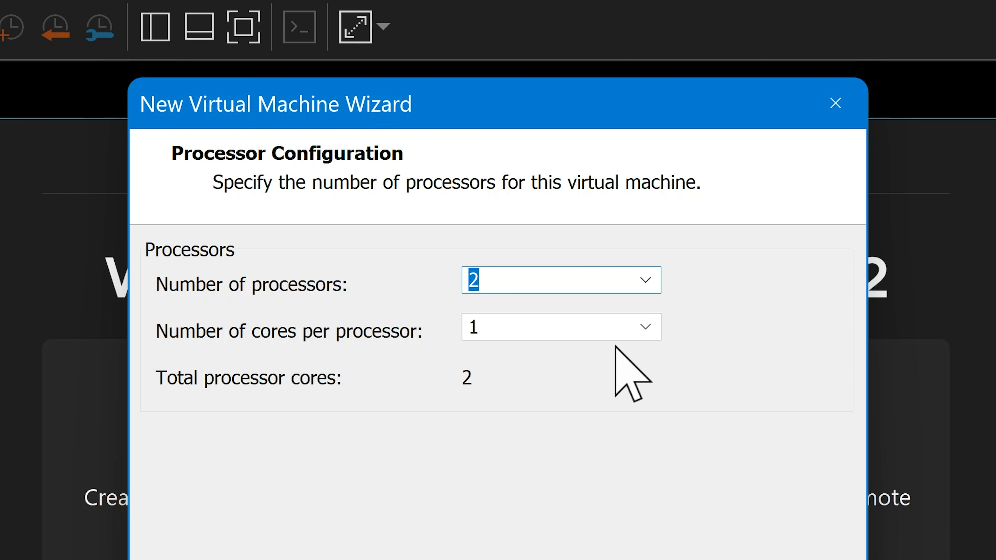
{"action": "left_click", "coordinate": [646, 331]}
{"action": "left_click", "coordinate": [509, 377]}
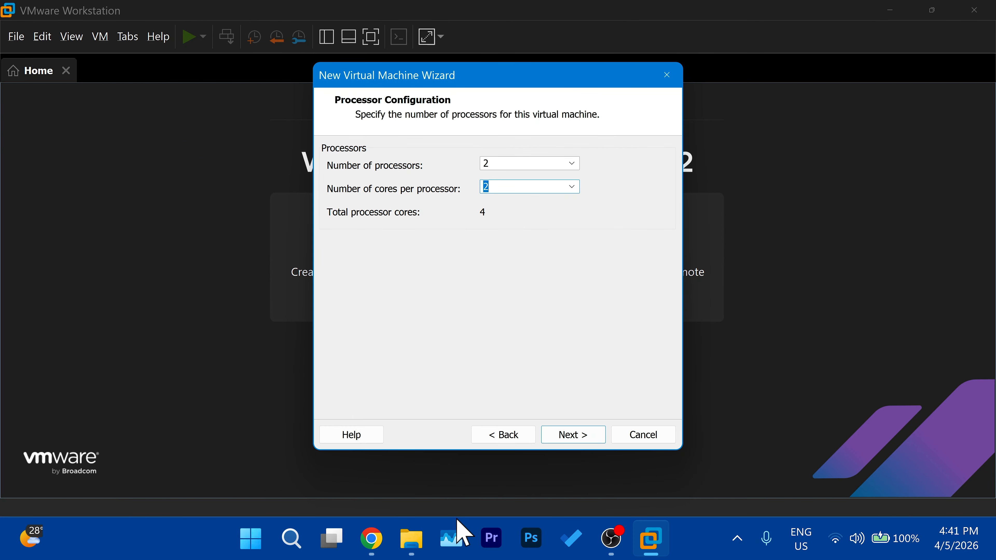
{"action": "left_click", "coordinate": [457, 529]}
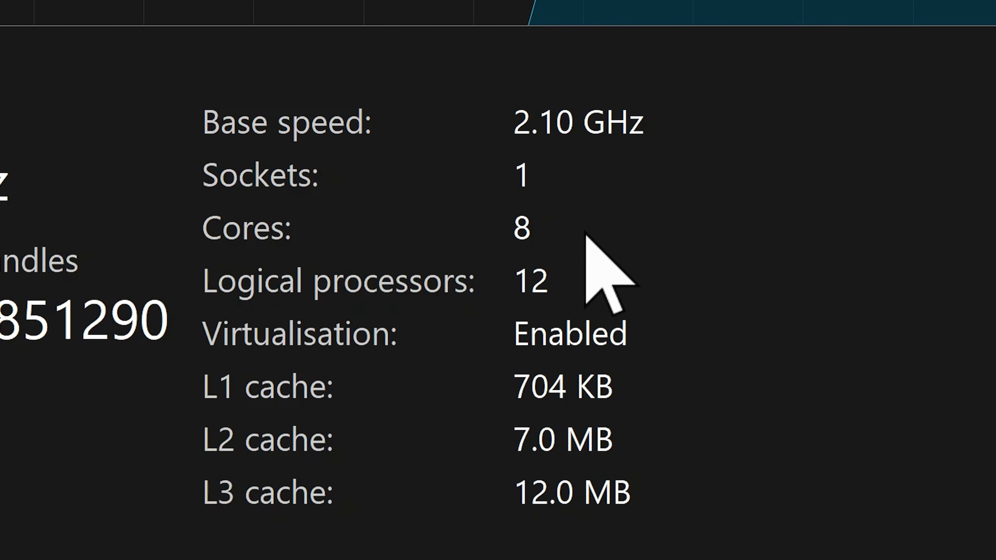
{"action": "left_click", "coordinate": [651, 538]}
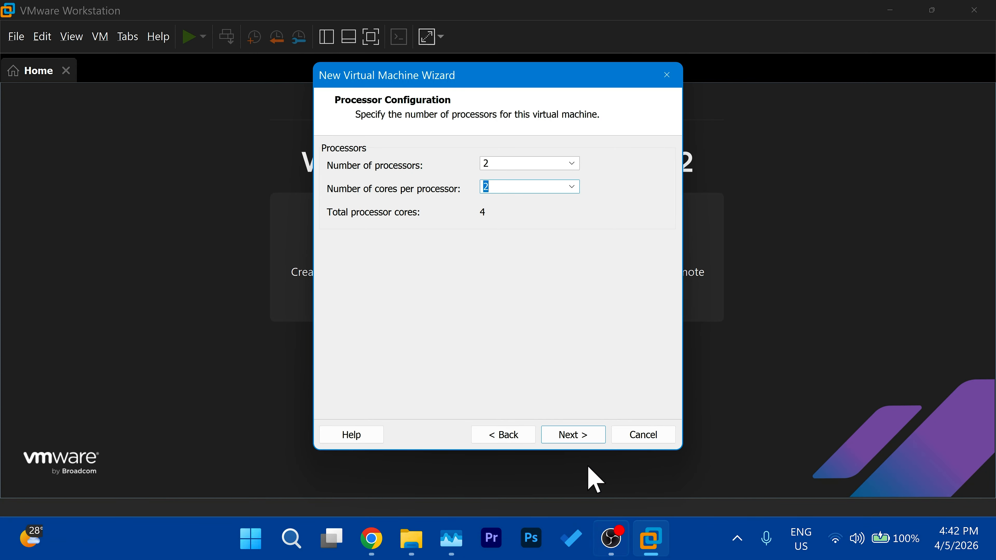
{"action": "left_click", "coordinate": [580, 436]}
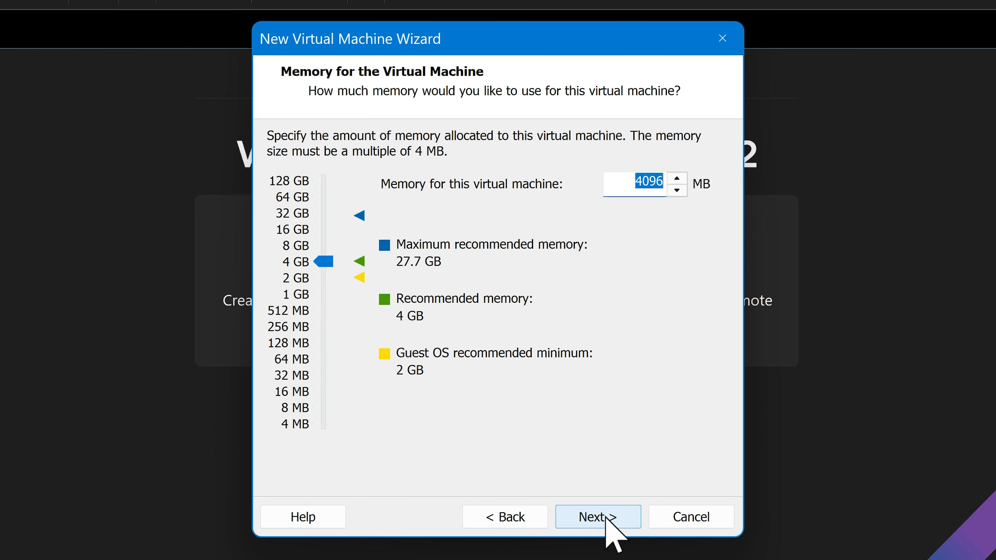
Step: Set the virtual machine's memory to 8192 MB and continue
{"action": "left_click_drag", "start_coordinate": [327, 262], "coordinate": [333, 249]}
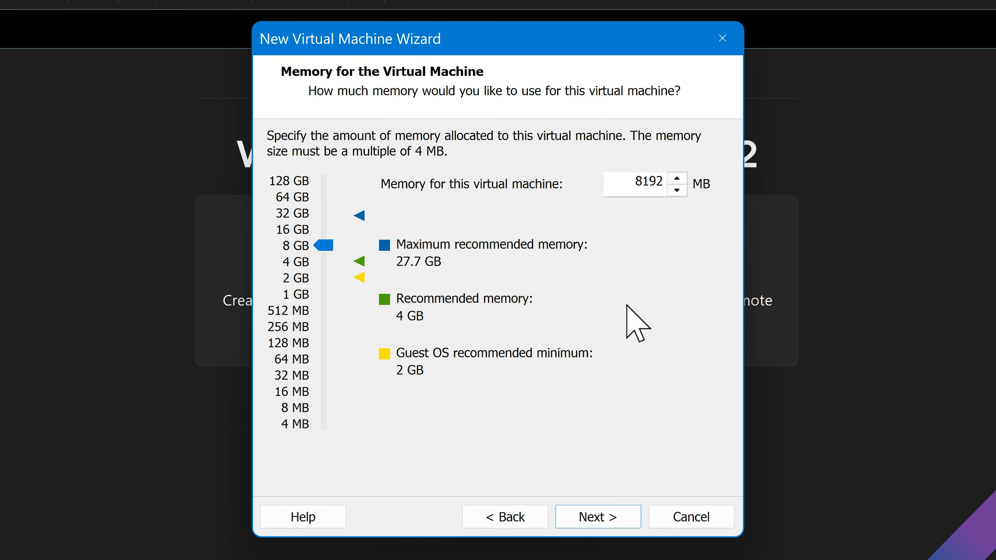
{"action": "left_click", "coordinate": [606, 518]}
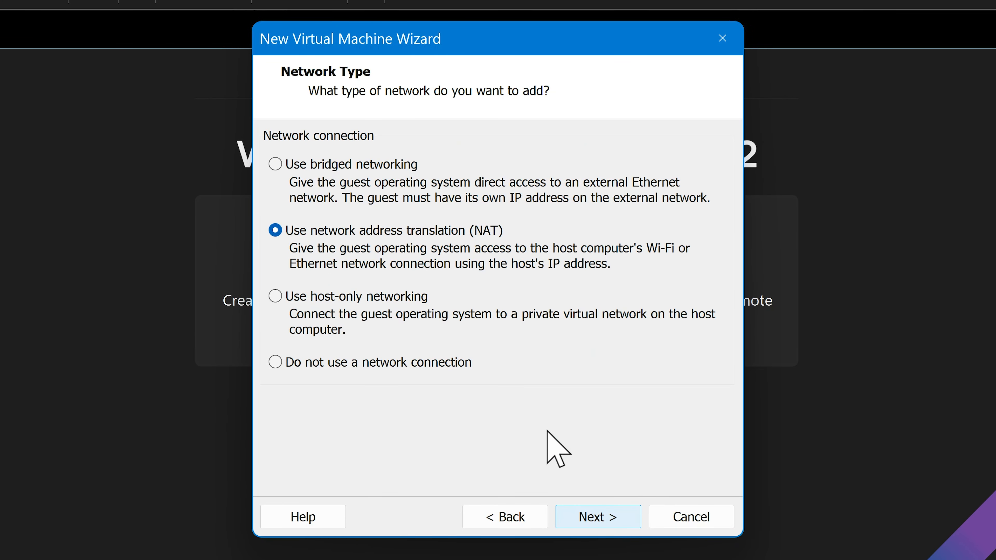
Step: Accept NAT networking, the preselected I/O controller type and the SCSI virtual disk type
{"action": "left_click", "coordinate": [592, 522]}
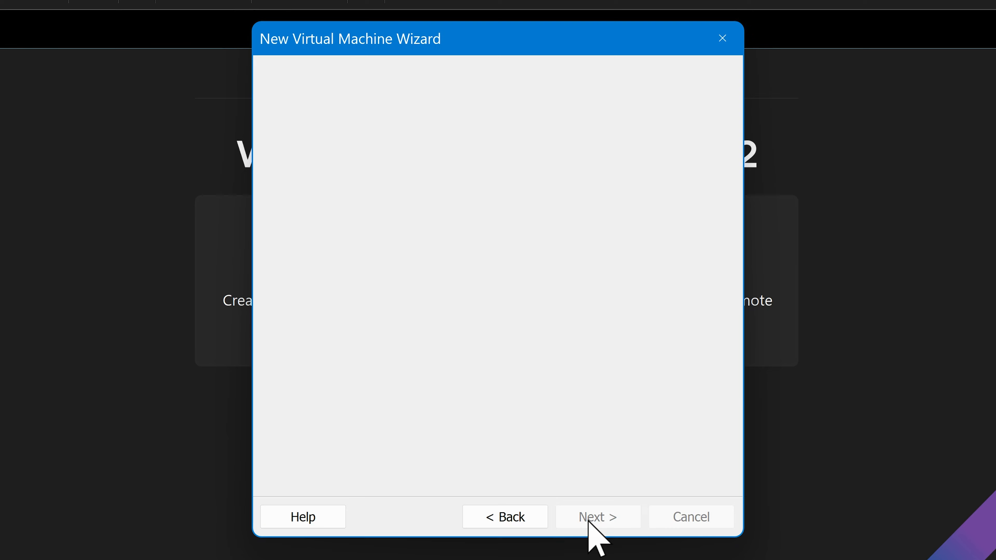
{"action": "left_click", "coordinate": [596, 509]}
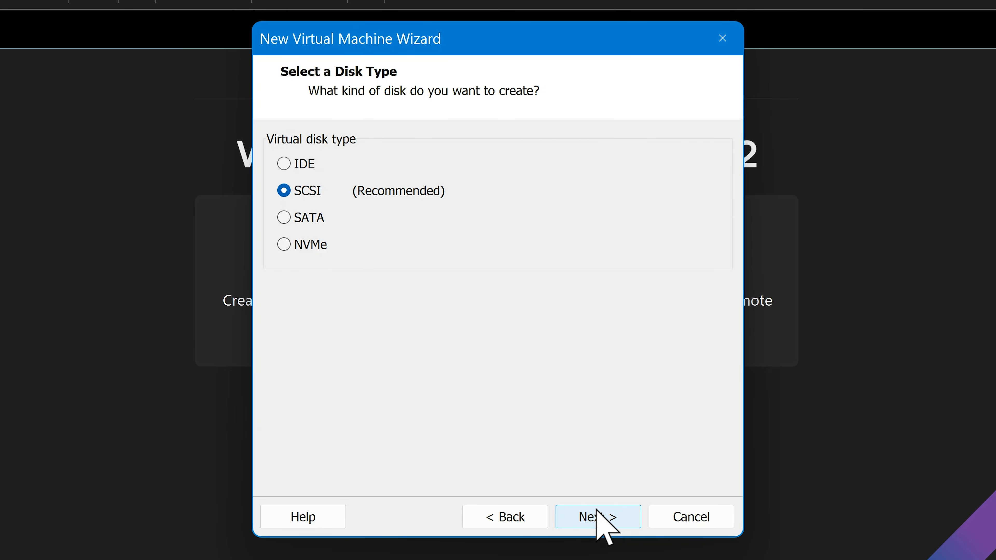
{"action": "left_click", "coordinate": [595, 515]}
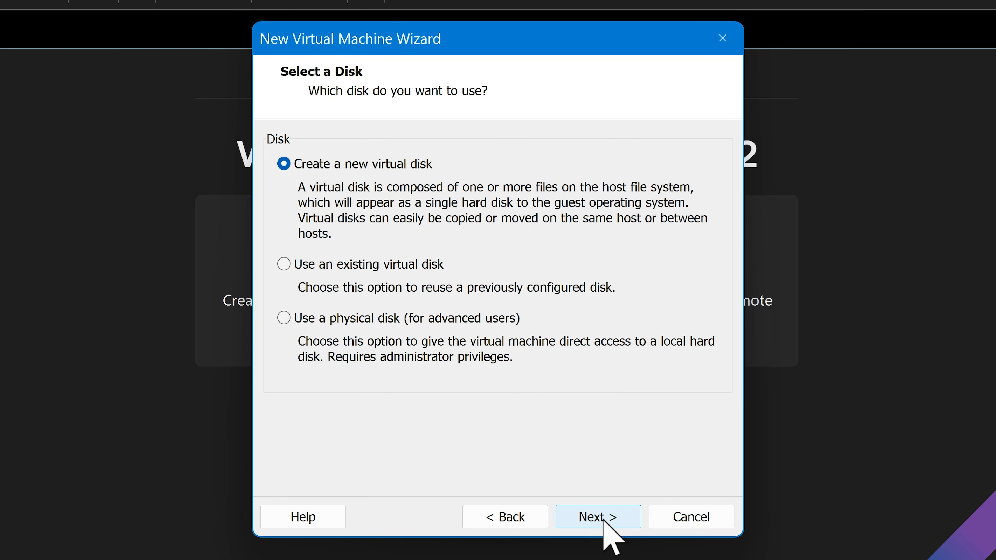
Step: Create a new 40 GB virtual disk with all space allocated now and stored as a single file
{"action": "left_click", "coordinate": [604, 520]}
{"action": "key", "text": "BackSpace"}
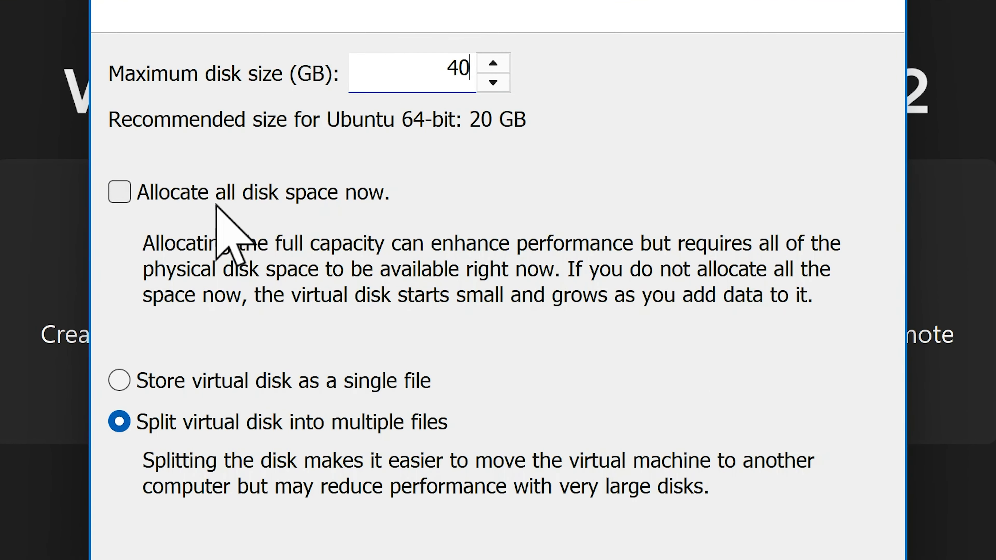
{"action": "left_click", "coordinate": [300, 223]}
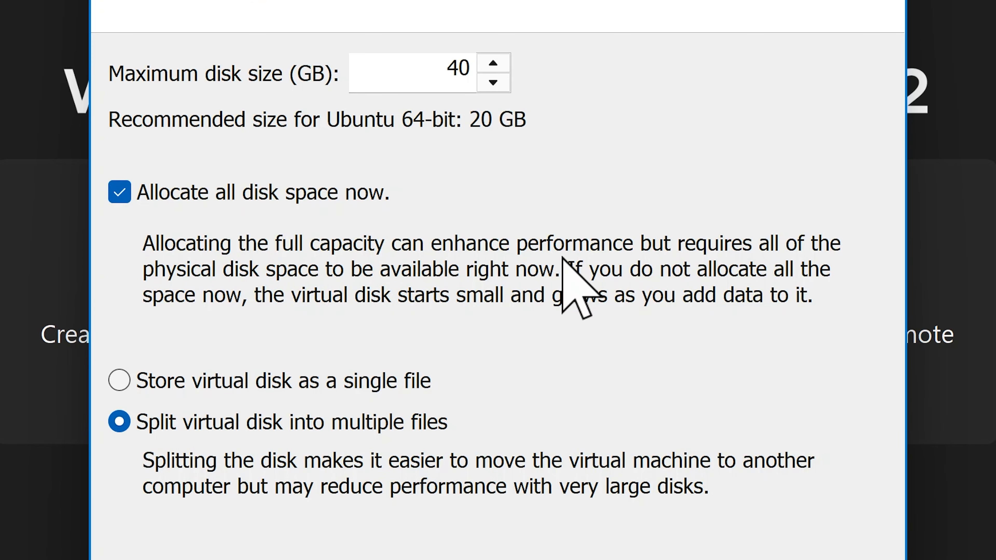
{"action": "left_click", "coordinate": [118, 383]}
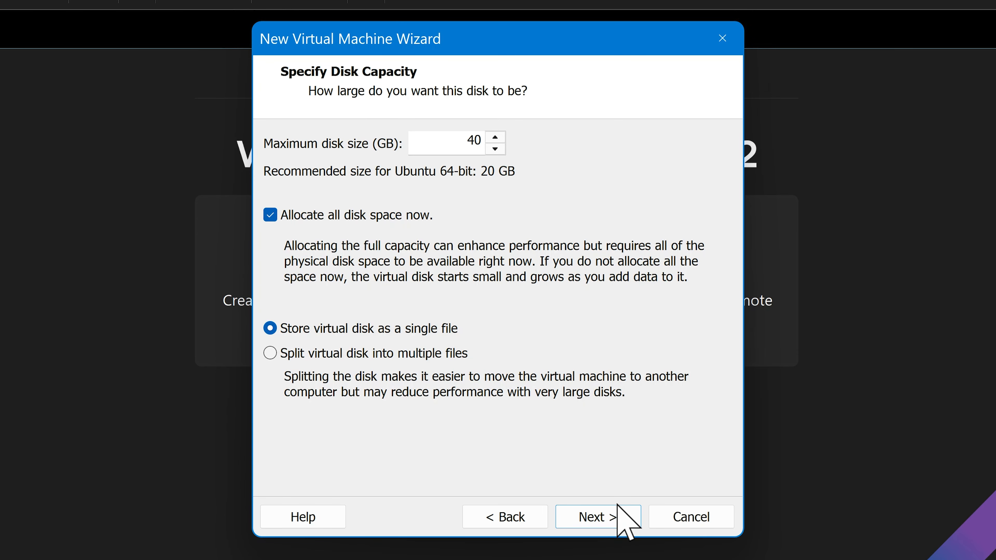
{"action": "left_click", "coordinate": [605, 518]}
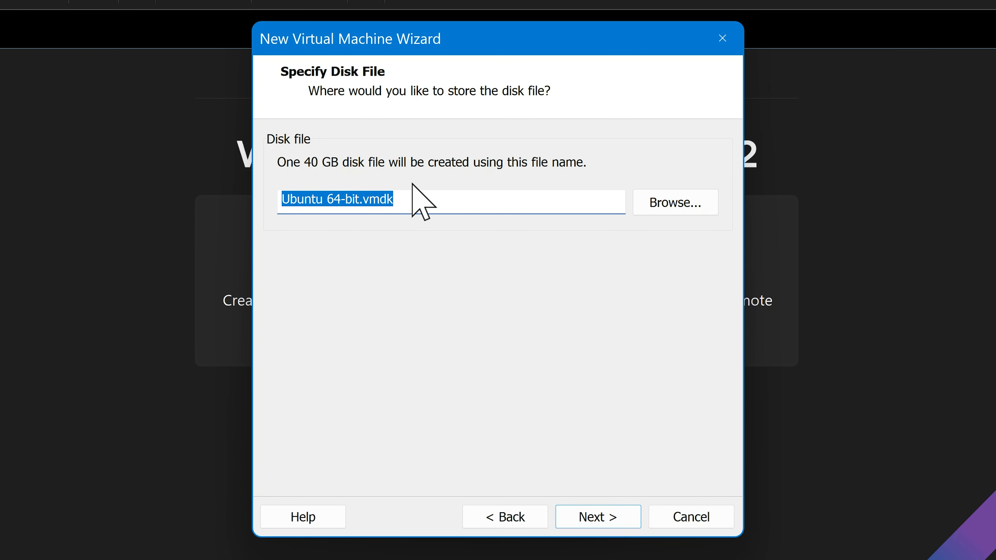
Step: Accept the disk file name Ubuntu 64-bit.vmdk and finish creating the virtual machine, keeping power-on after creation enabled
{"action": "left_click_drag", "start_coordinate": [423, 205], "coordinate": [257, 212]}
{"action": "left_click", "coordinate": [612, 519]}
{"action": "left_click", "coordinate": [613, 519]}
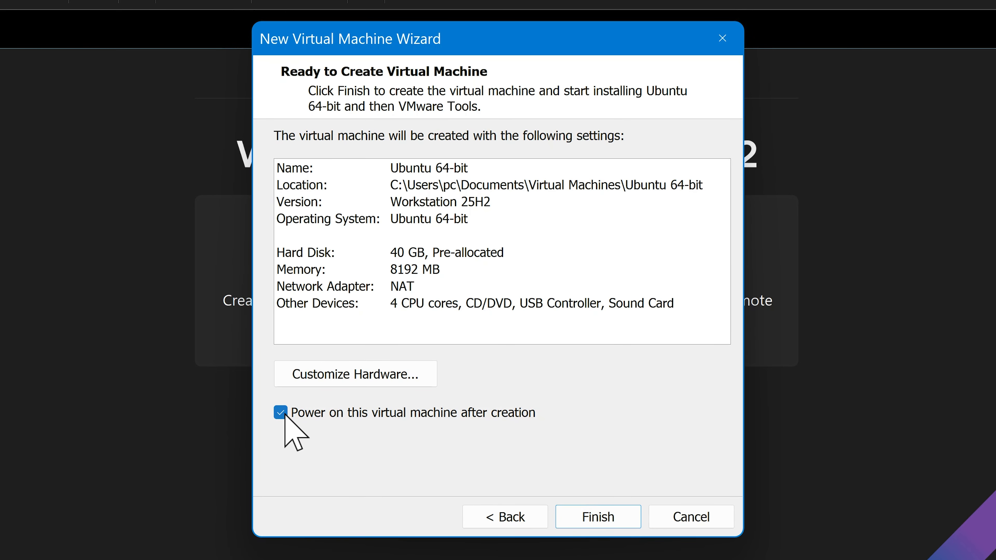
{"action": "left_click", "coordinate": [590, 512]}
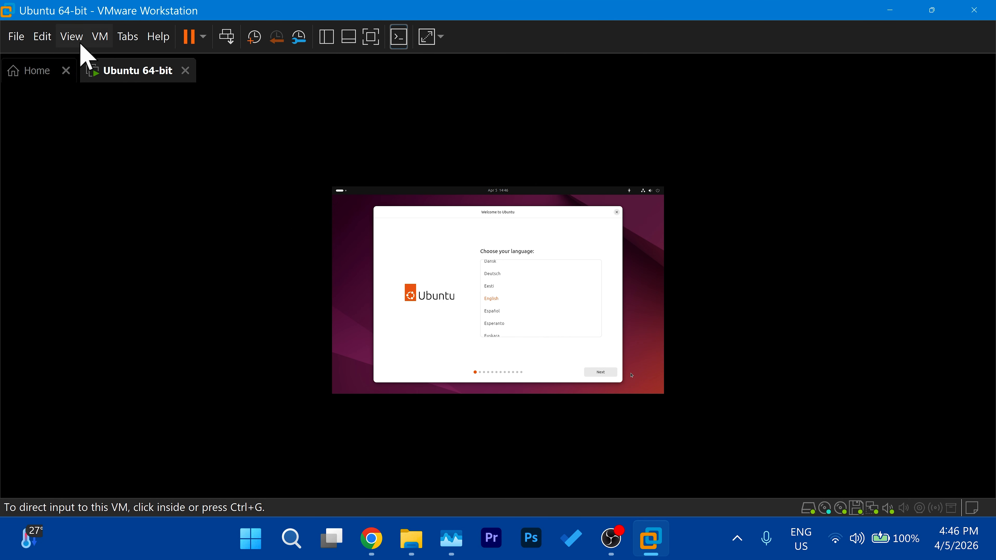
Step: Stretch the guest display to fill the window while keeping its aspect ratio
{"action": "left_click", "coordinate": [71, 36]}
{"action": "mouse_move", "coordinate": [143, 110]}
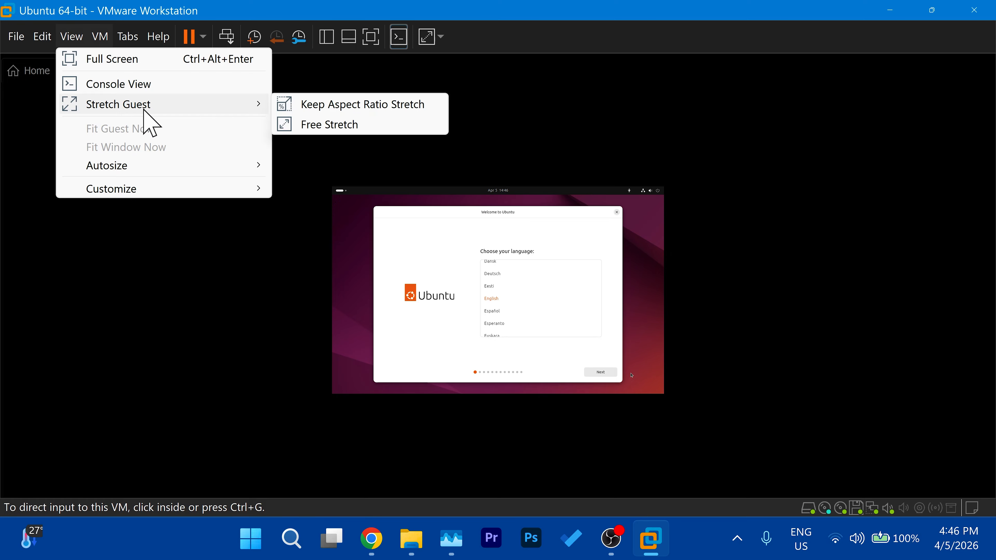
{"action": "left_click", "coordinate": [344, 107]}
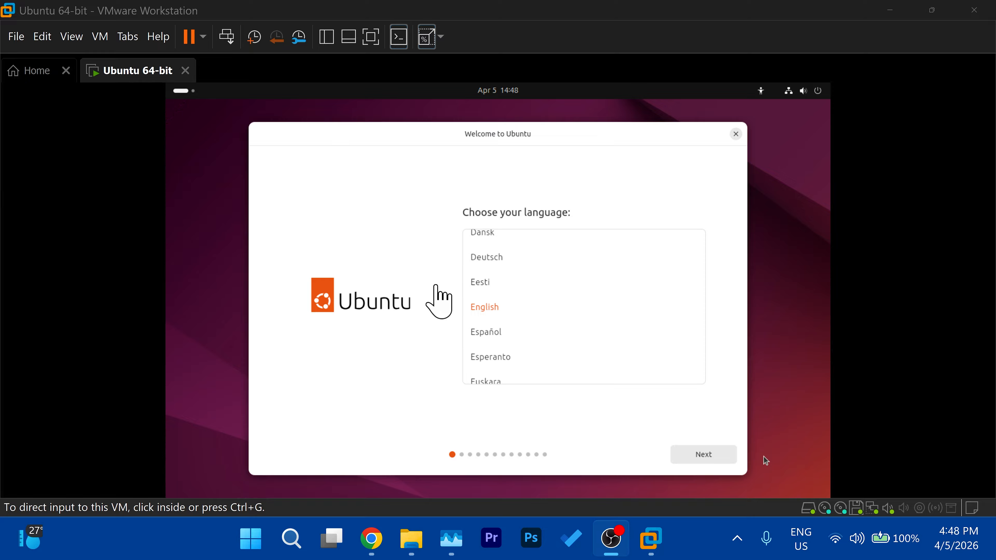
Step: Search for "display" in the Ubuntu guest and open the Displays settings
{"action": "left_click", "coordinate": [183, 91]}
{"action": "left_click", "coordinate": [184, 92]}
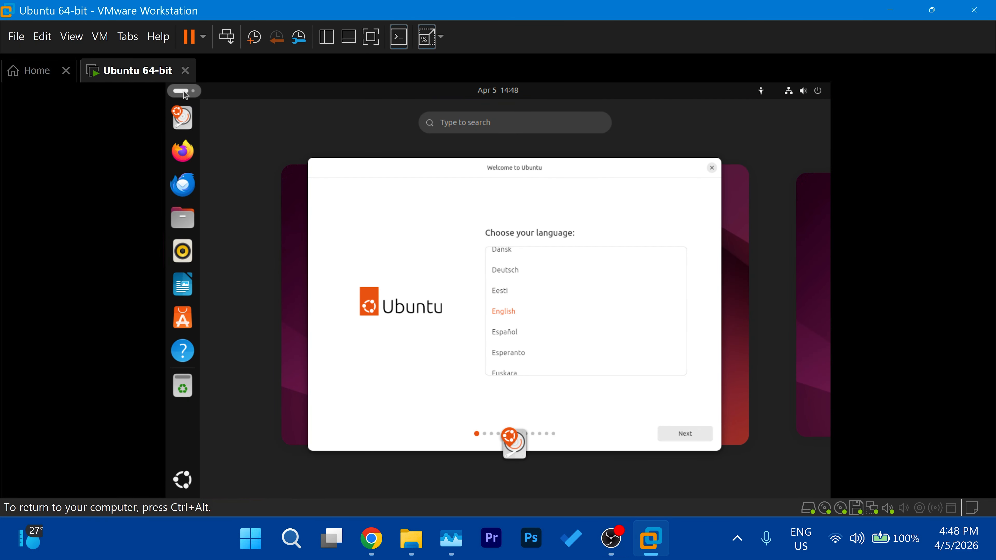
{"action": "type", "text": "display"}
{"action": "key", "text": "Return"}
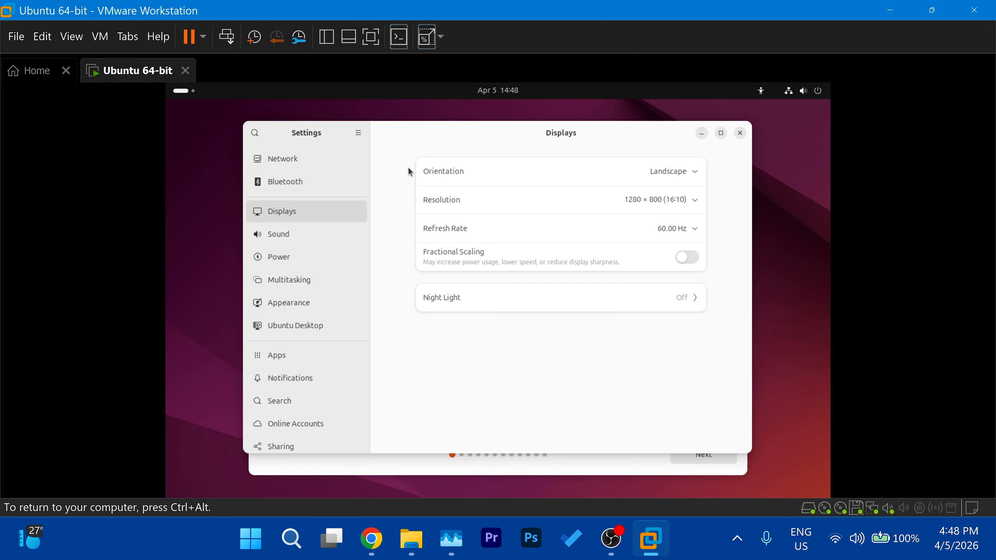
Step: Set the guest's resolution to 1920 × 1080 (16:9), keep the changes and close the settings window
{"action": "left_click", "coordinate": [672, 200]}
{"action": "scroll", "coordinate": [684, 273], "scroll_direction": "up", "scroll_amount": 5}
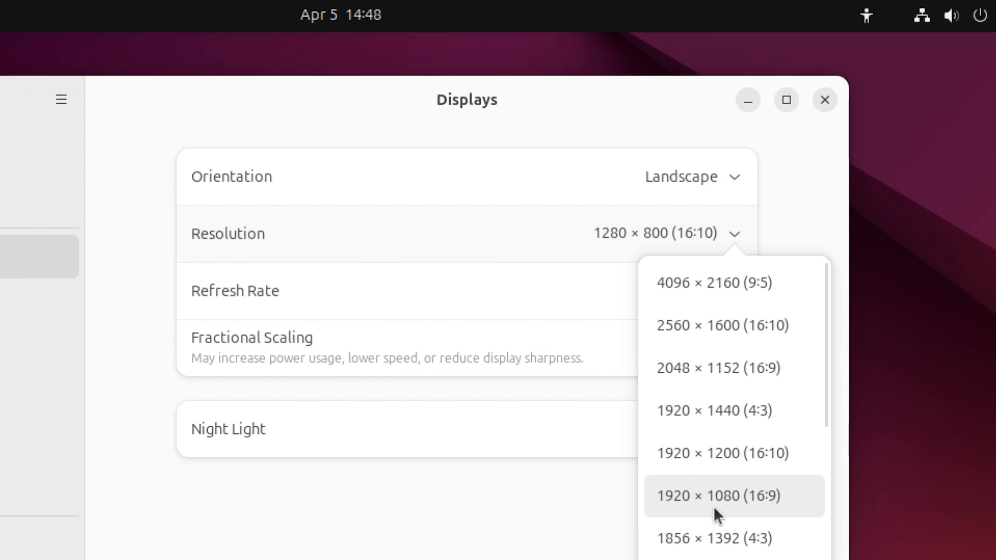
{"action": "left_click", "coordinate": [714, 509]}
{"action": "left_click", "coordinate": [804, 100]}
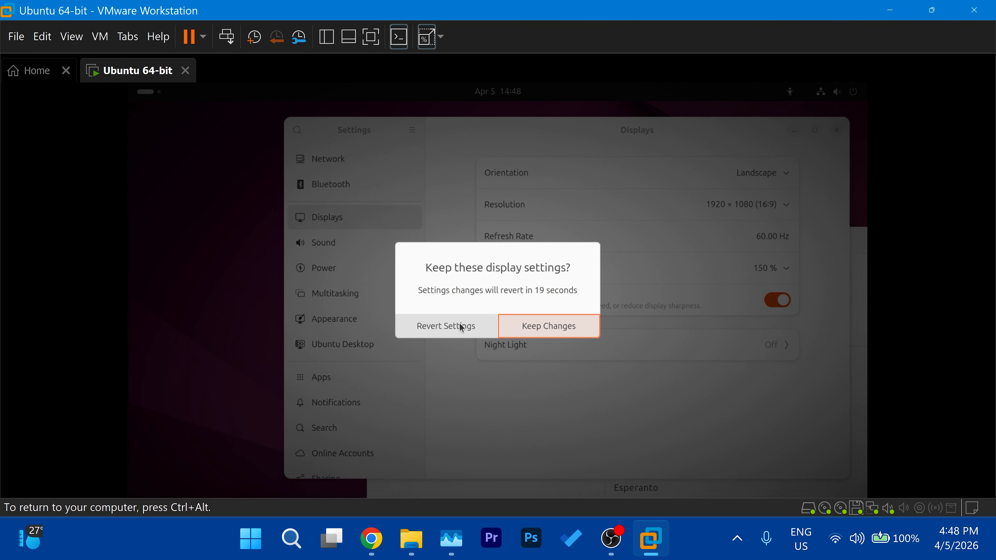
{"action": "left_click", "coordinate": [571, 326]}
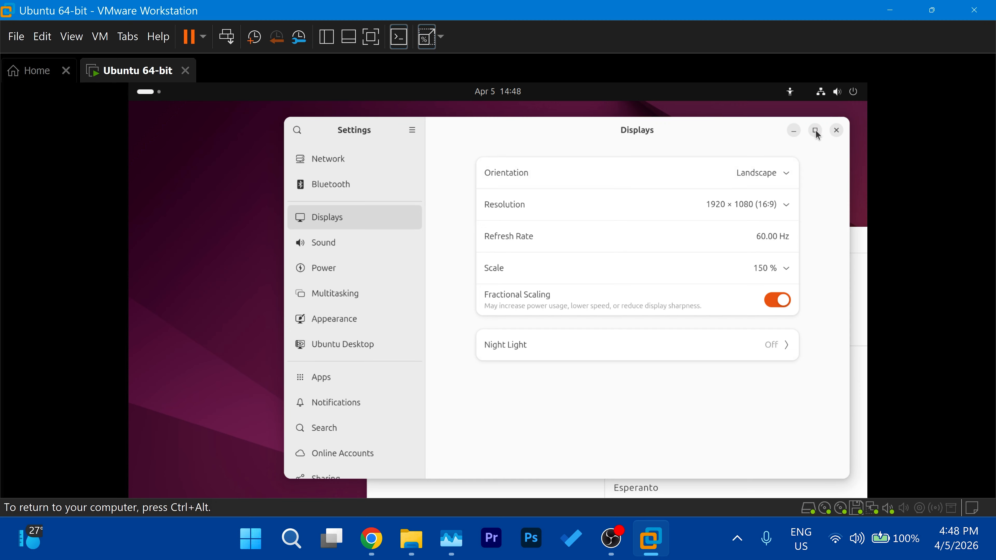
{"action": "left_click", "coordinate": [837, 130]}
Step: Proceed through the Ubuntu installer with English, the English (US) keyboard layout and the wired internet connection
{"action": "left_click", "coordinate": [752, 471]}
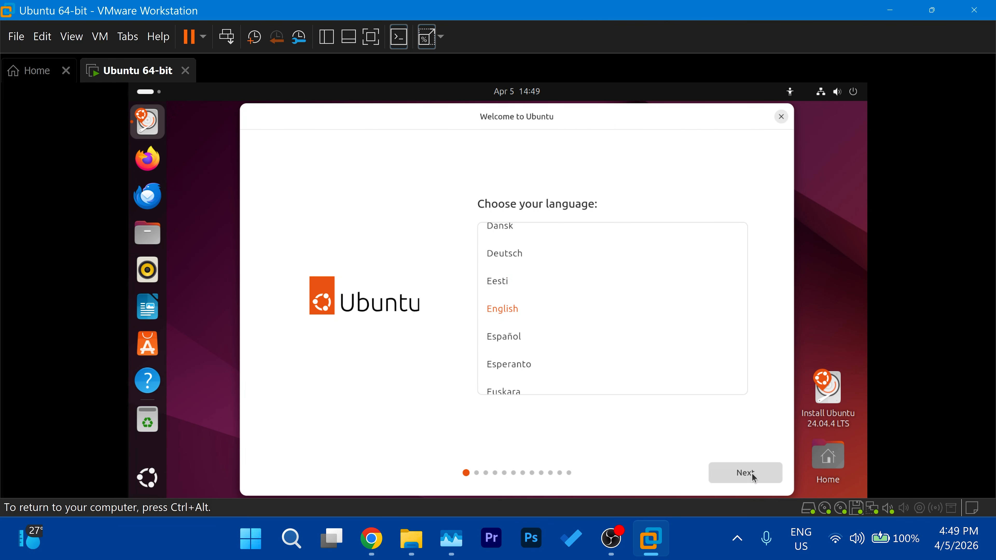
{"action": "left_click", "coordinate": [753, 476]}
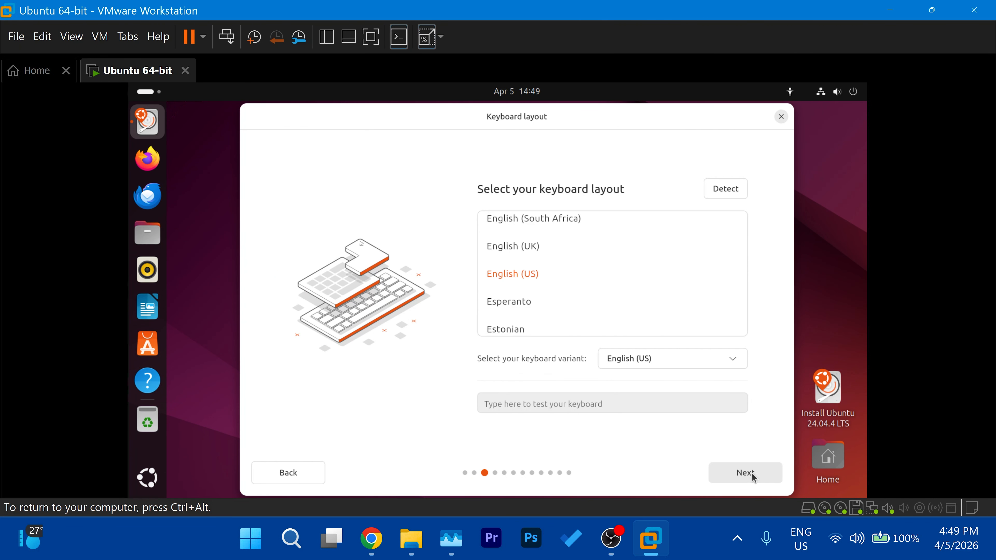
{"action": "left_click", "coordinate": [754, 476]}
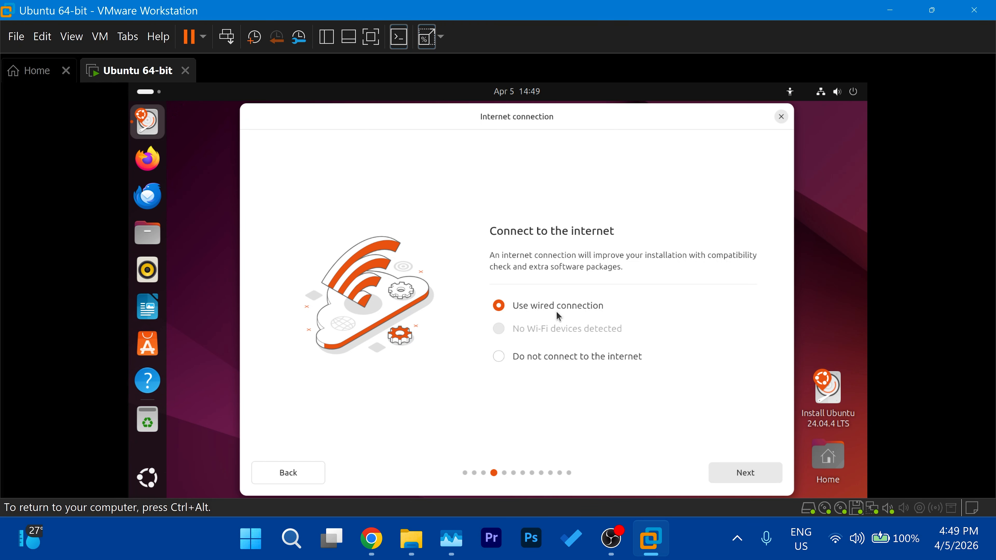
{"action": "left_click", "coordinate": [741, 478]}
{"action": "left_click", "coordinate": [741, 478]}
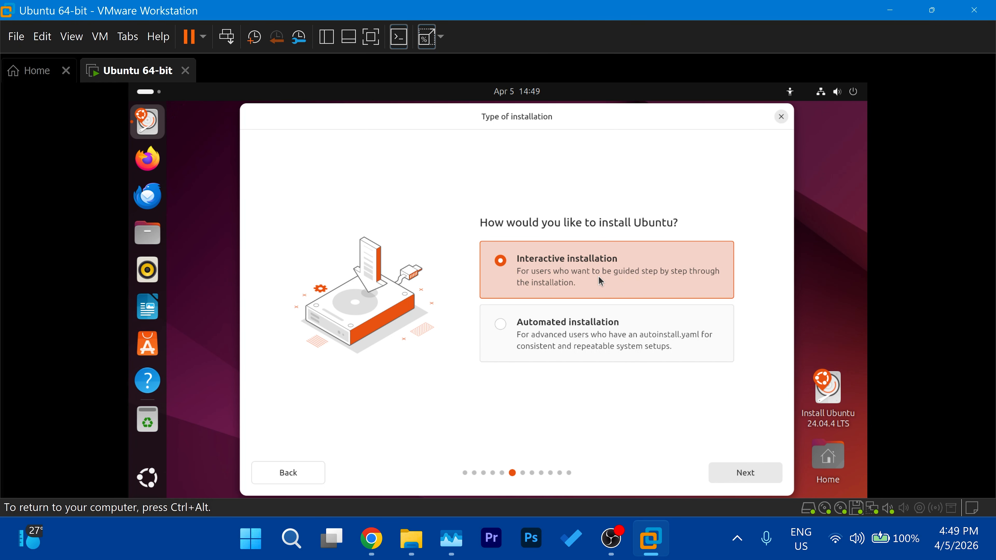
Step: Choose interactive installation with the default app selection, and enable third-party graphics and Wi-Fi software plus additional media format support
{"action": "left_click", "coordinate": [743, 477]}
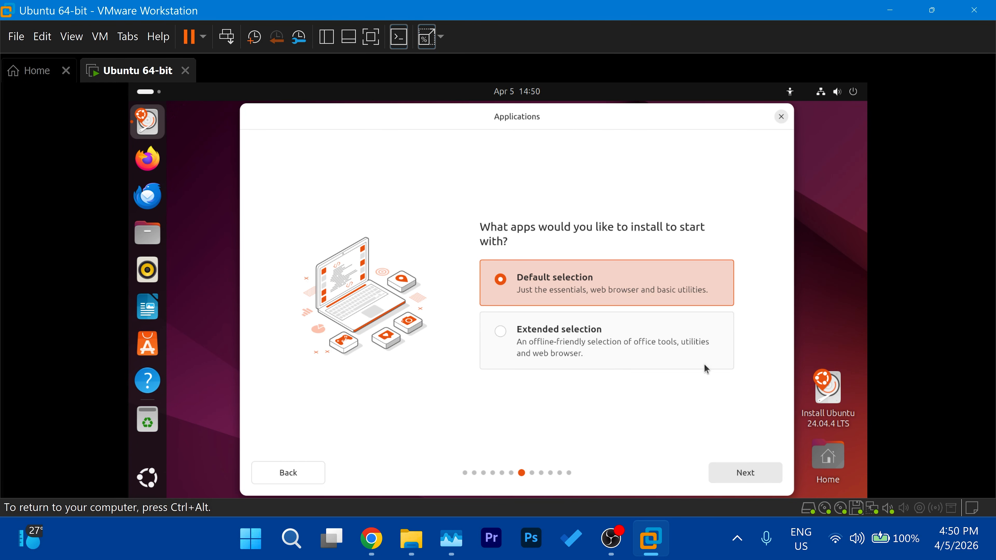
{"action": "left_click", "coordinate": [747, 477]}
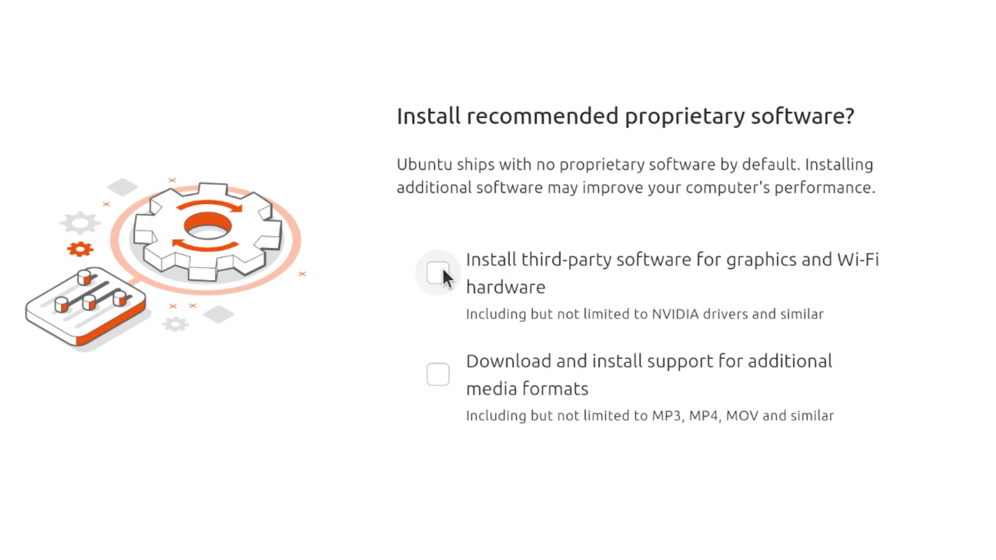
{"action": "left_click", "coordinate": [500, 300]}
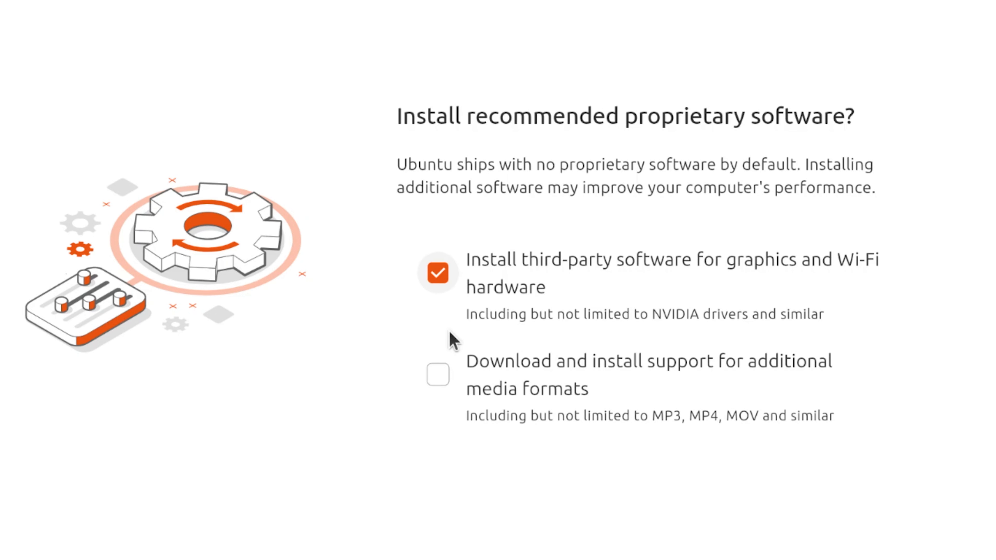
{"action": "left_click", "coordinate": [500, 349]}
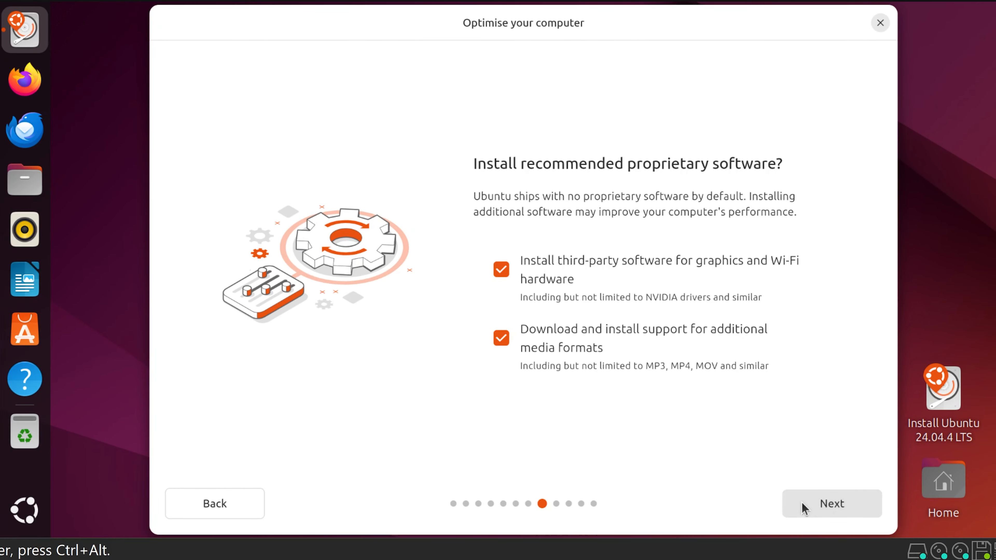
{"action": "left_click", "coordinate": [801, 503]}
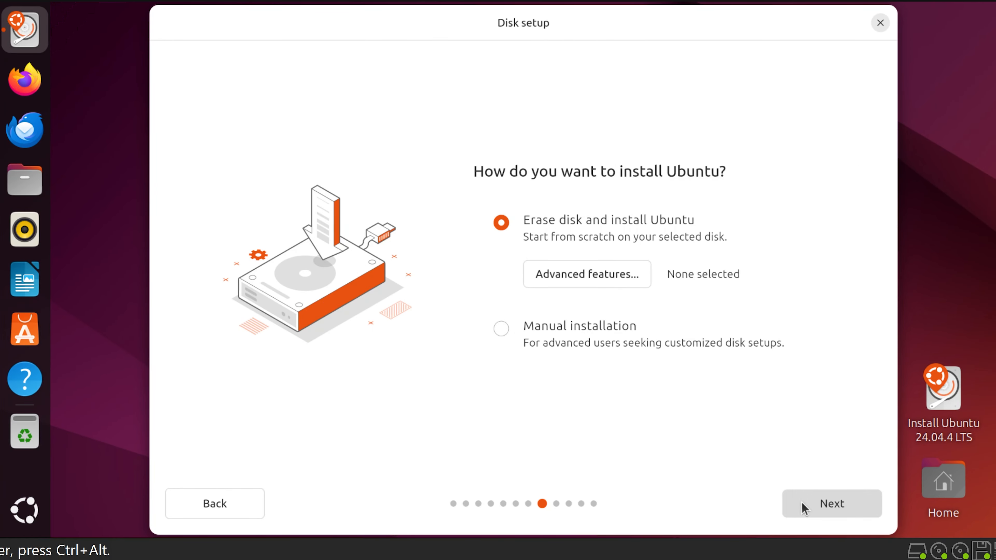
Step: Accept erasing the disk to install Ubuntu, and create the user account by entering its name, password and password confirmation
{"action": "left_click", "coordinate": [839, 495]}
{"action": "type", "text": "vectorm"}
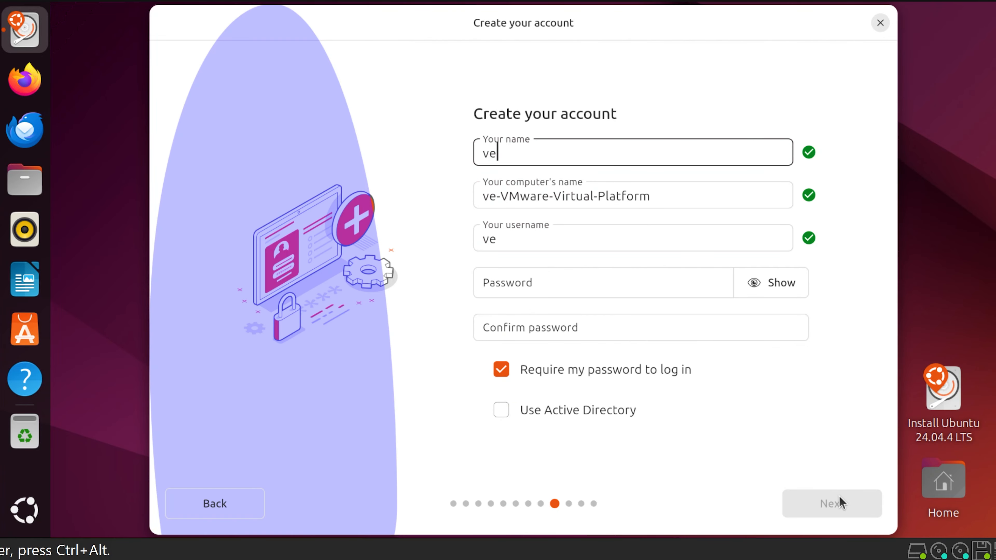
{"action": "type", "text": "•••••"}
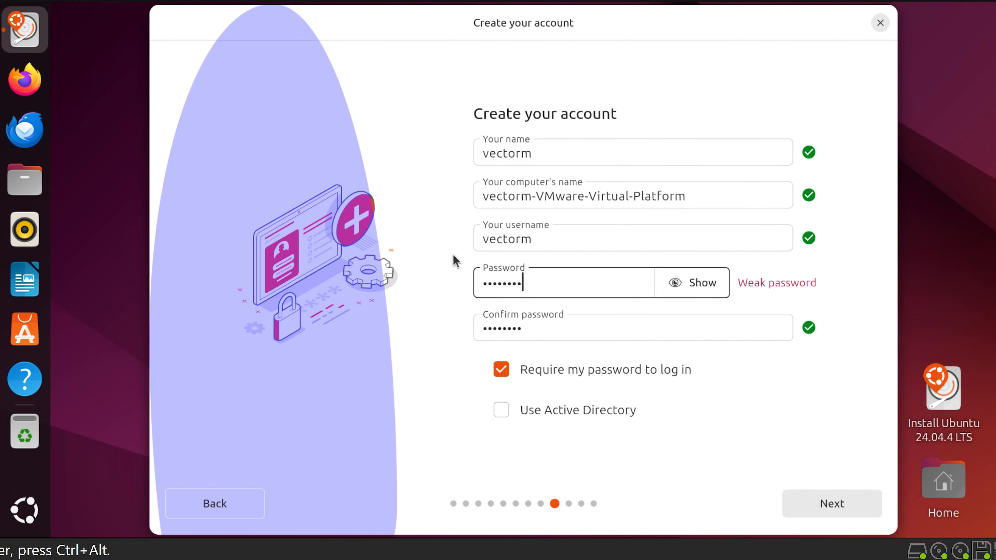
{"action": "left_click", "coordinate": [827, 504]}
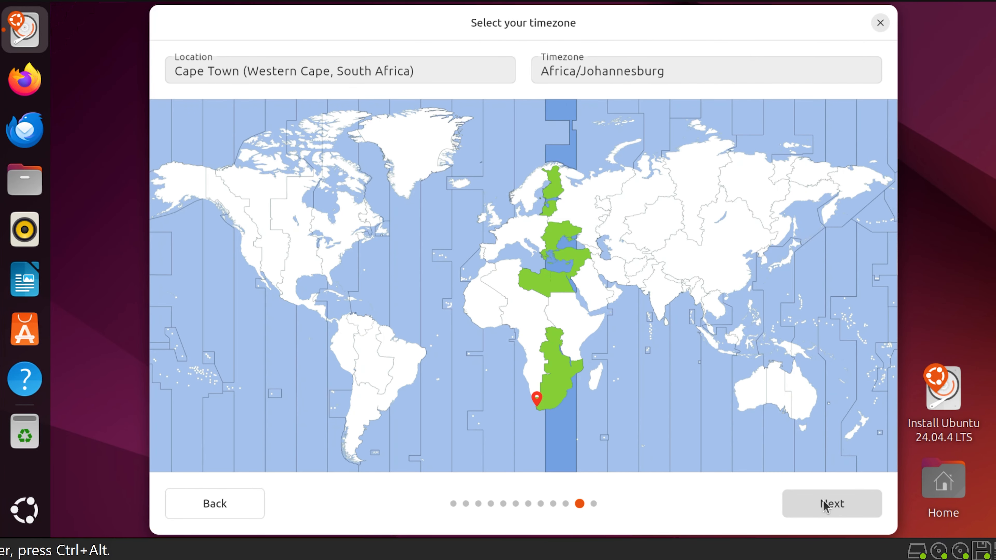
Step: Set the timezone location to Porto Velho (America/Porto Velho) on the map and start the Ubuntu installation
{"action": "left_click", "coordinate": [379, 364]}
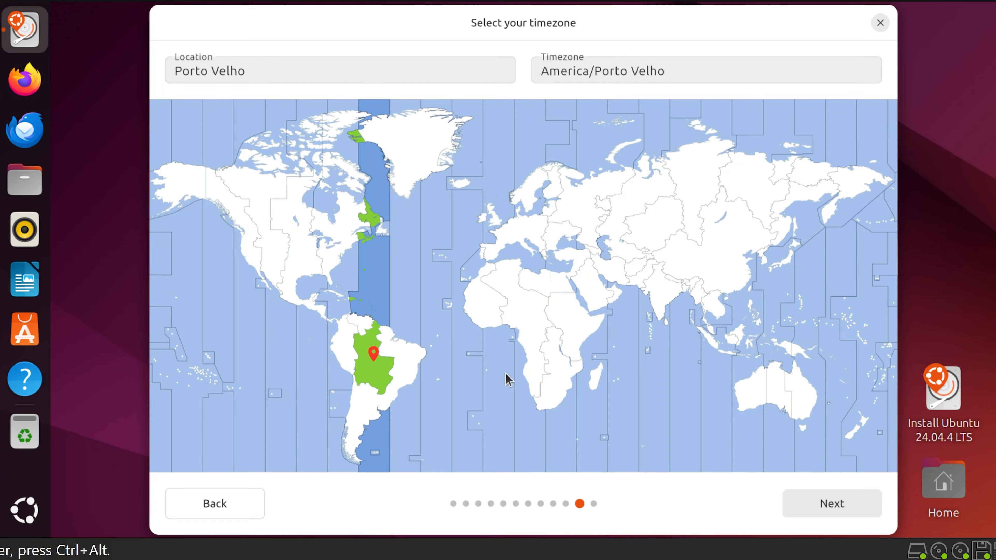
{"action": "left_click", "coordinate": [850, 503]}
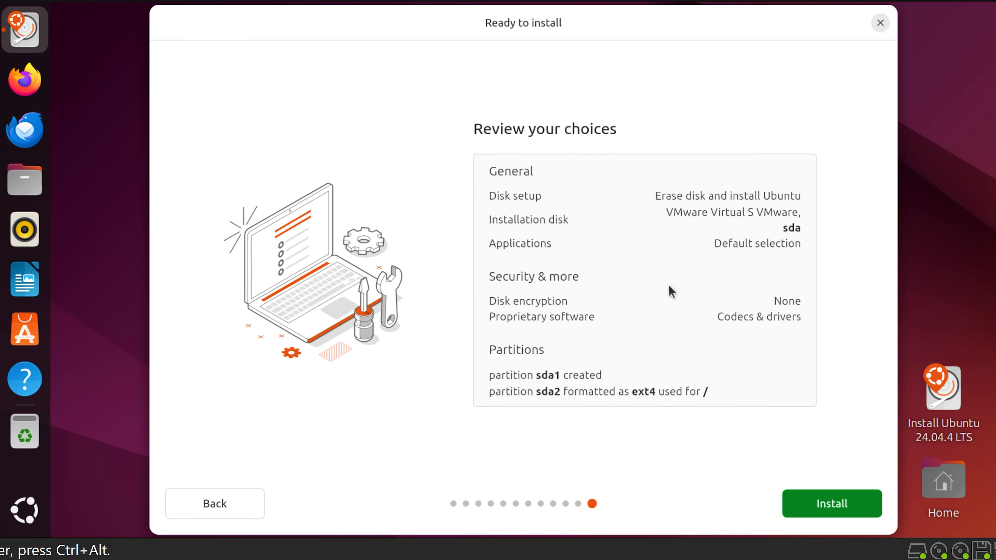
{"action": "left_click", "coordinate": [831, 510]}
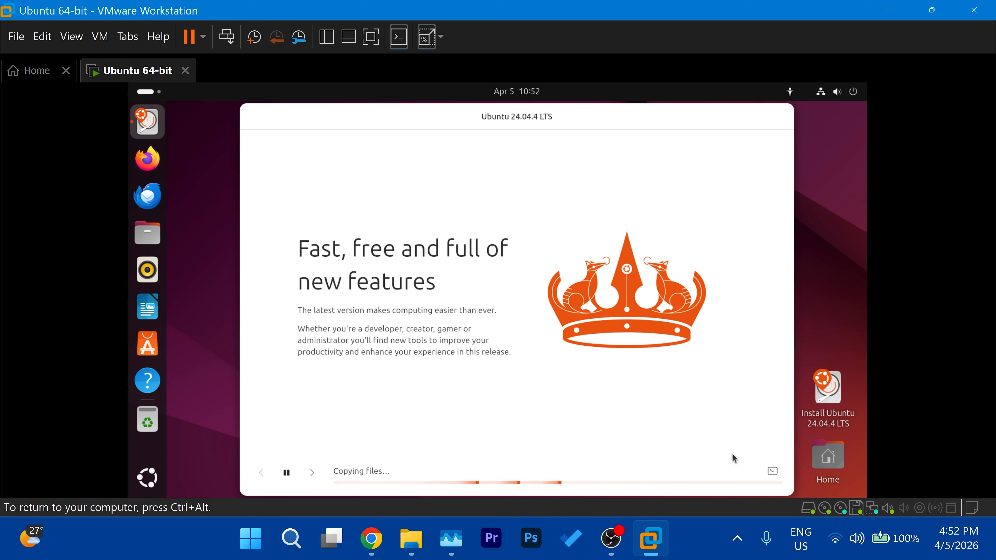
{"action": "left_click", "coordinate": [843, 541]}
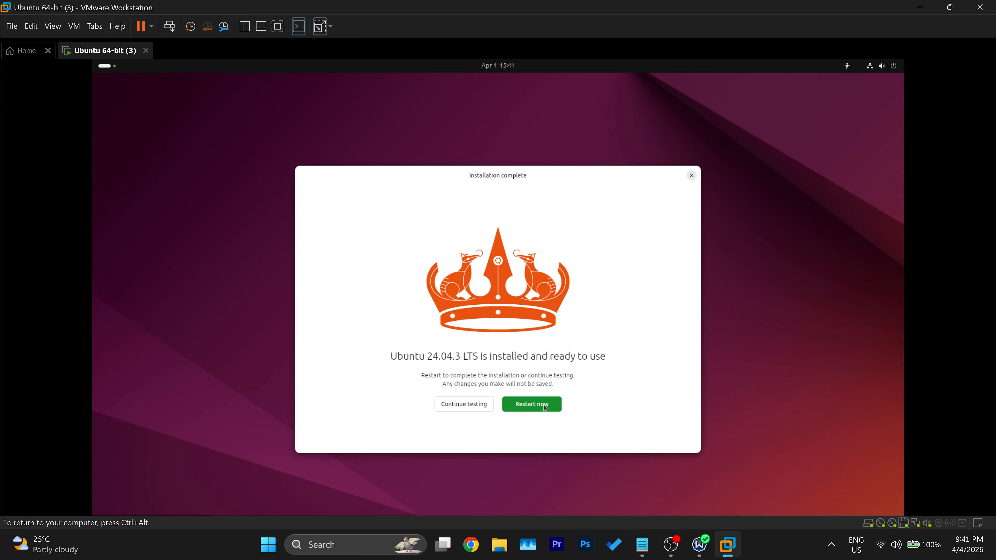
Step: Restart into the installed Ubuntu and complete the welcome setup, skipping Ubuntu Pro and declining to share system data
{"action": "left_click", "coordinate": [545, 408]}
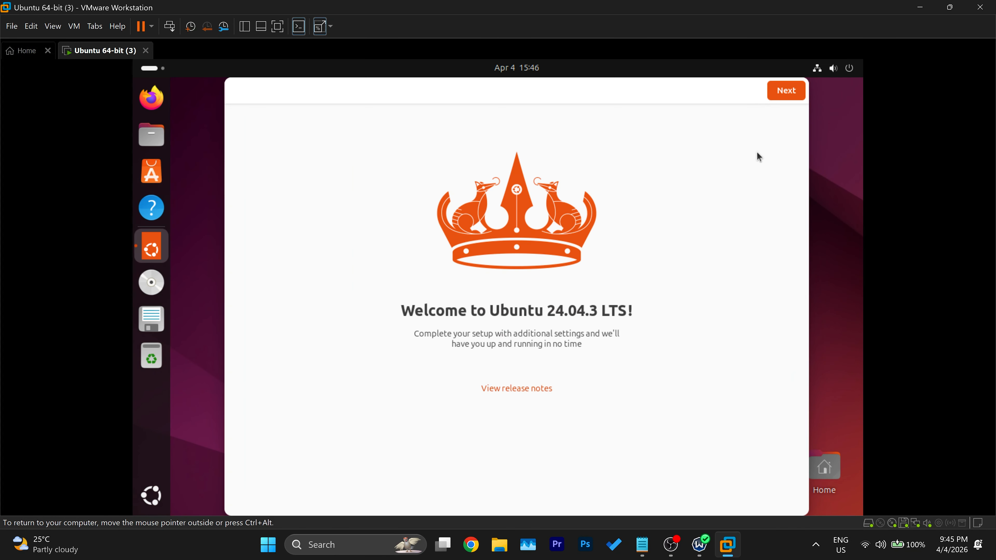
{"action": "left_click", "coordinate": [786, 91]}
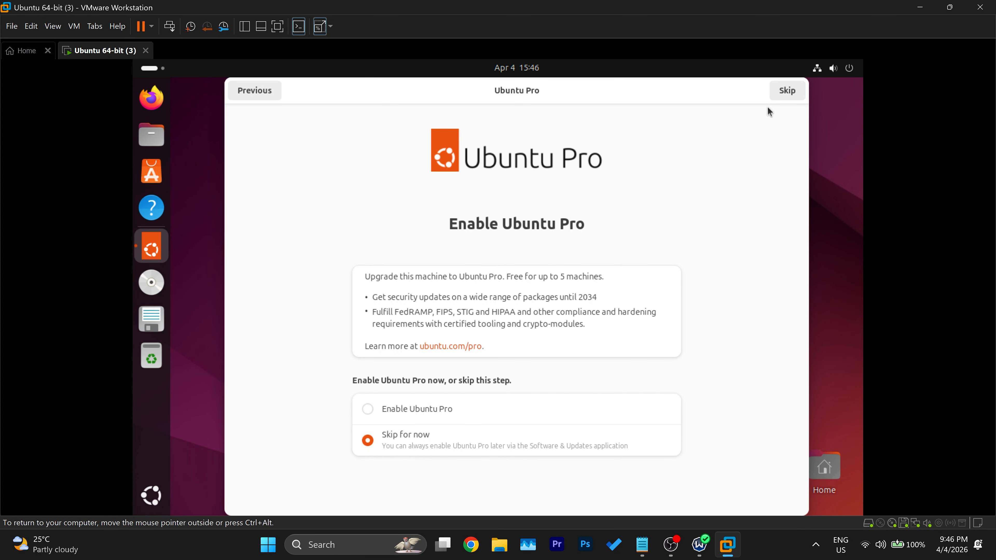
{"action": "left_click", "coordinate": [780, 96]}
{"action": "left_click", "coordinate": [407, 416]}
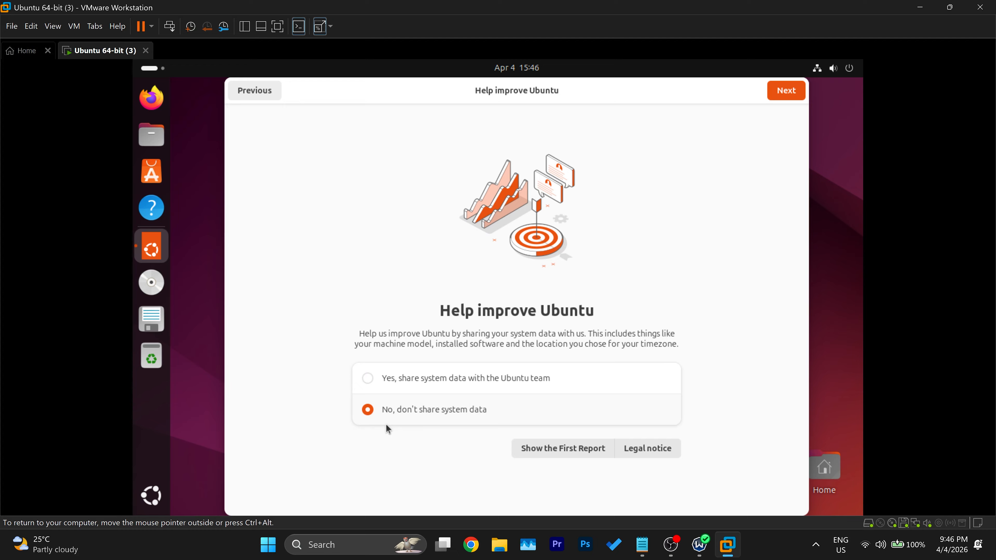
{"action": "left_click", "coordinate": [785, 91]}
{"action": "left_click", "coordinate": [784, 90]}
{"action": "key", "text": "alt+Tab"}
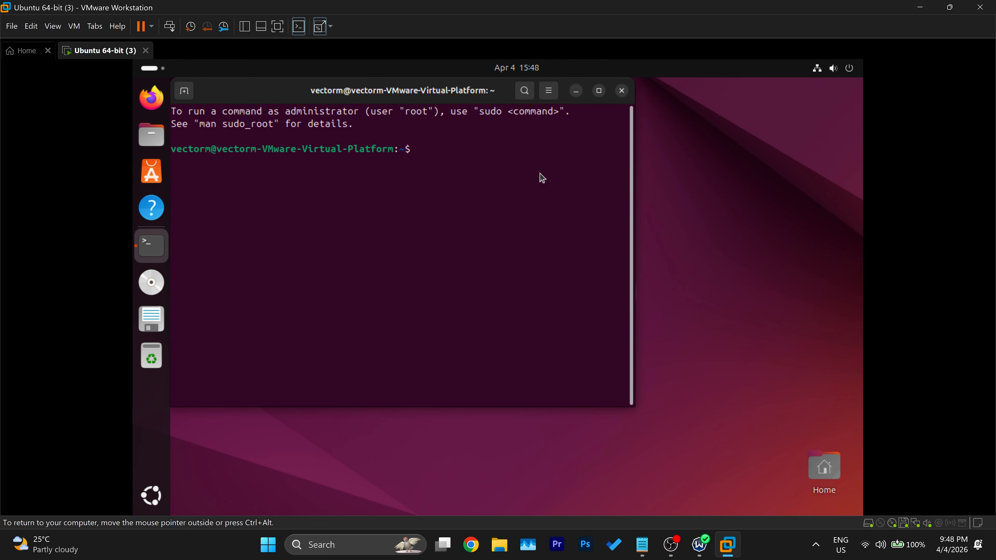
Step: Install the cmatrix package from the Ubuntu terminal with "sudo apt install cmatrix"
{"action": "type", "text": "sudo apt install cma"}
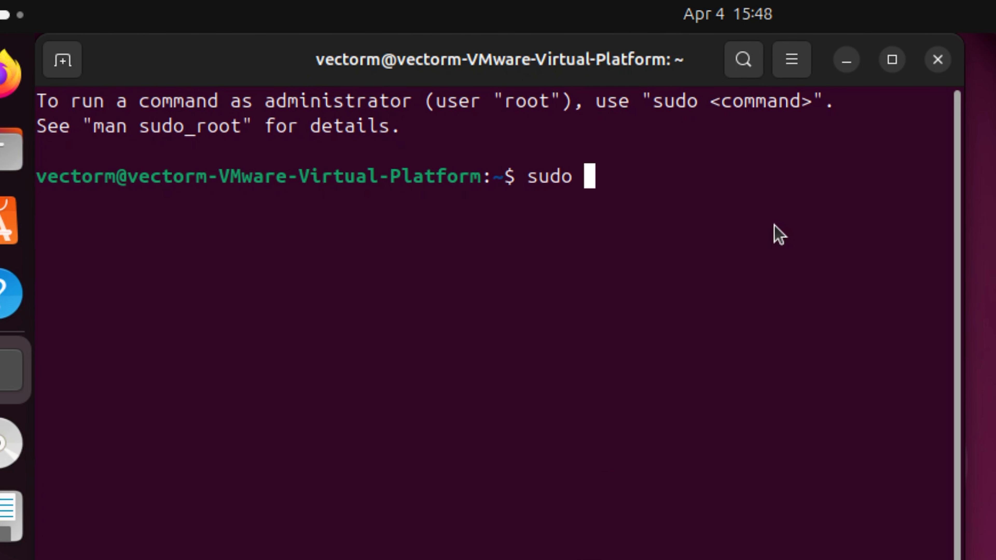
{"action": "type", "text": "trix"}
{"action": "key", "text": "Return"}
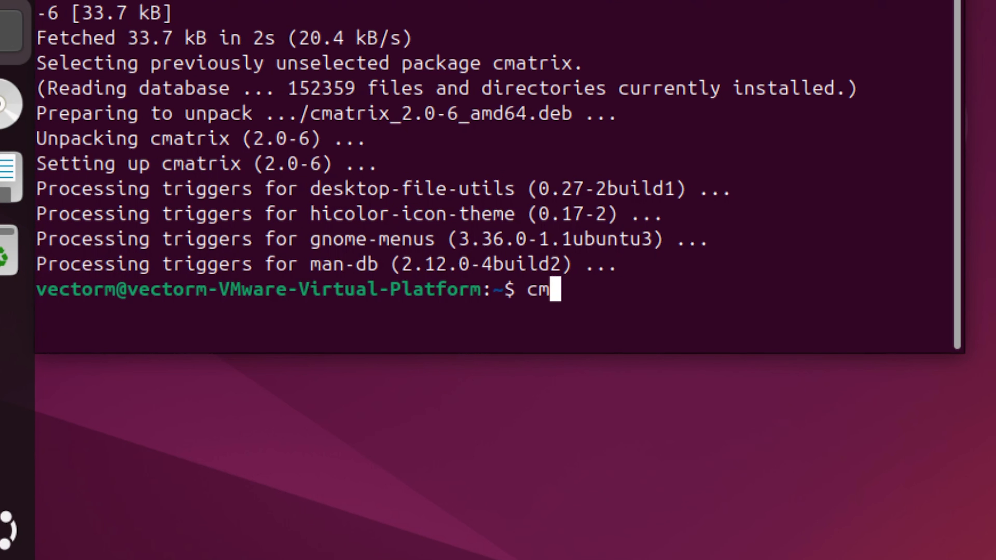
Step: Run cmatrix in the terminal and move its window toward the middle of the Ubuntu desktop
{"action": "type", "text": "cmatrix"}
{"action": "key", "text": "Return"}
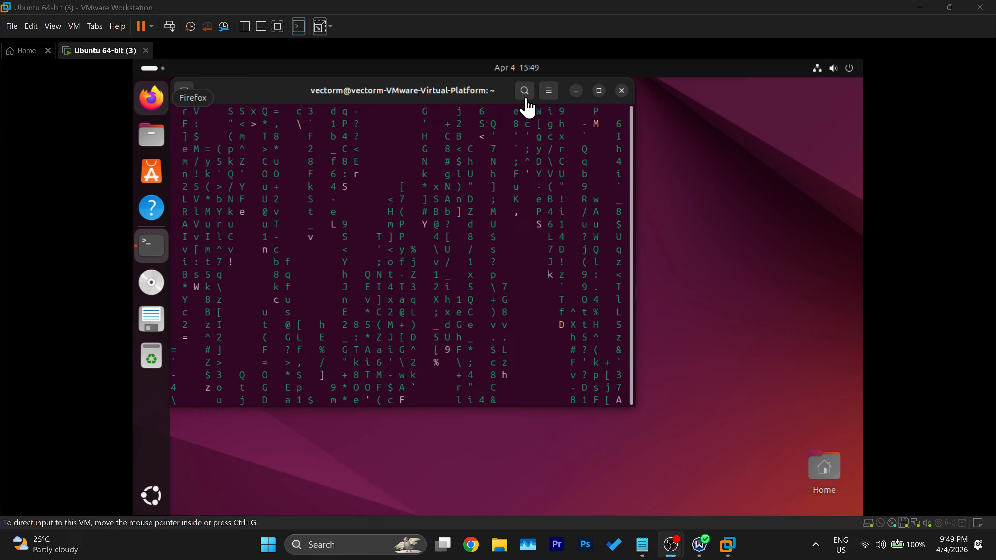
{"action": "left_click_drag", "start_coordinate": [275, 100], "coordinate": [352, 137]}
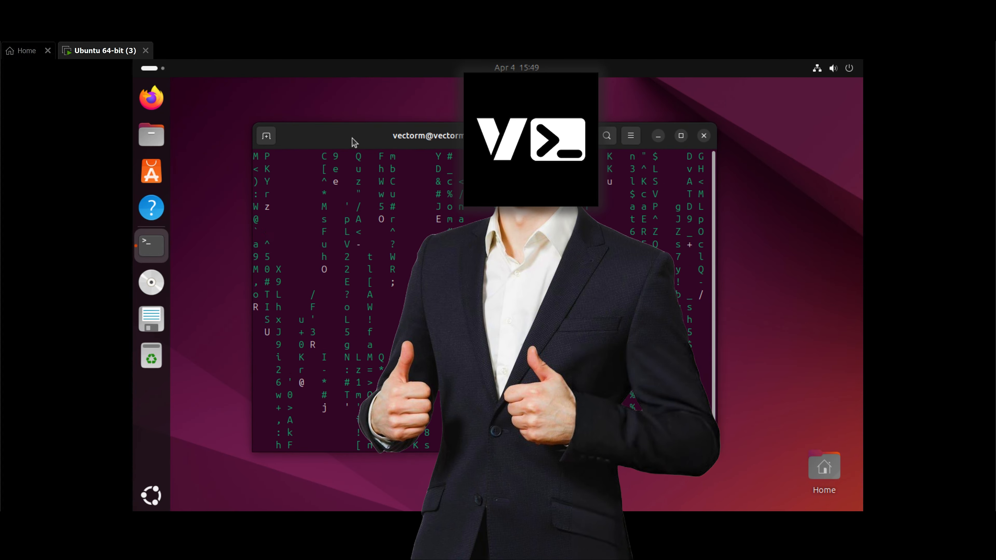